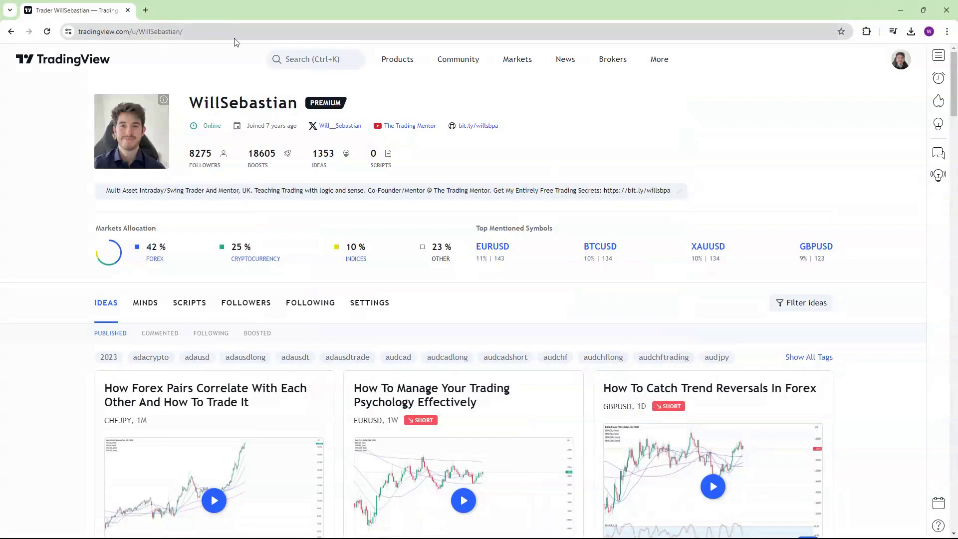
- Load the EURUSD FXCM chart and split the window into a 2x2 four-chart grid
click(295, 59)
text(eurusd)
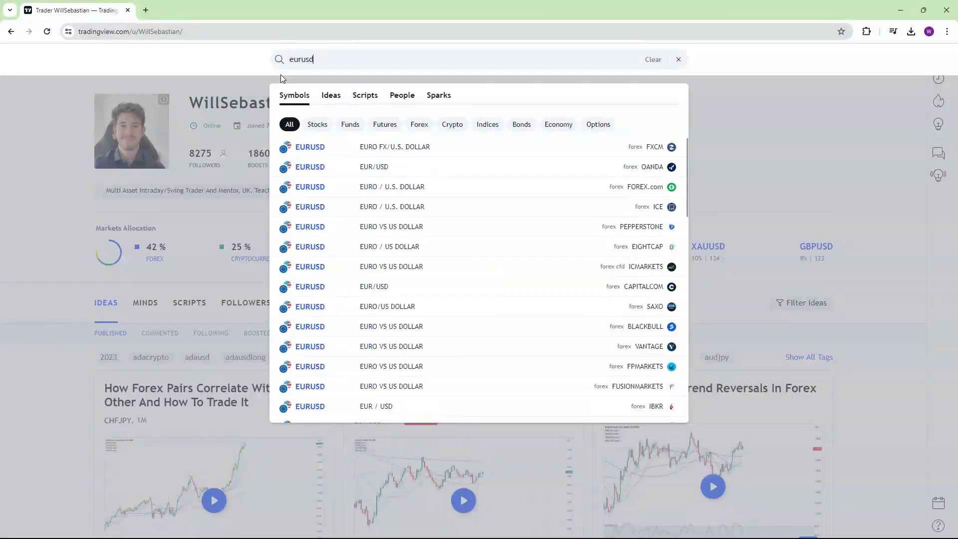
click(383, 145)
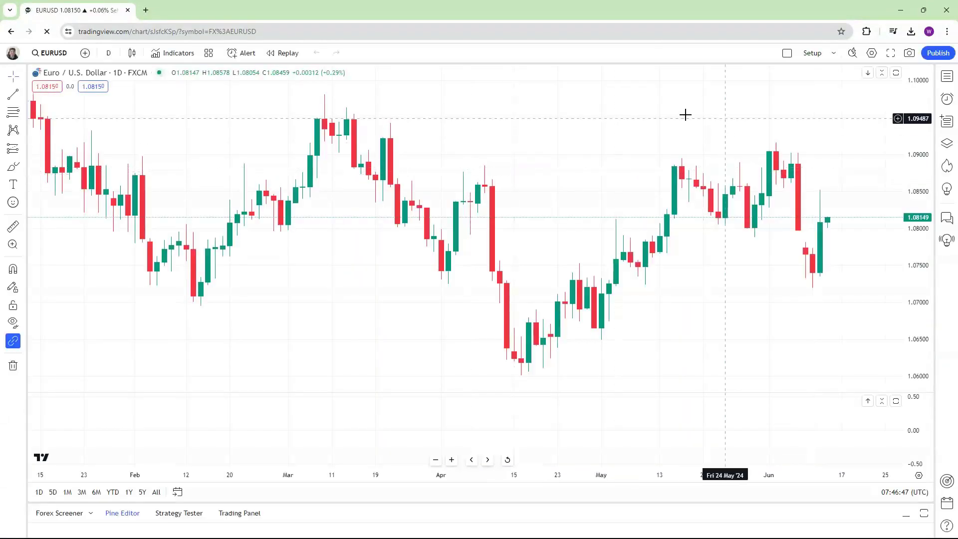
click(787, 54)
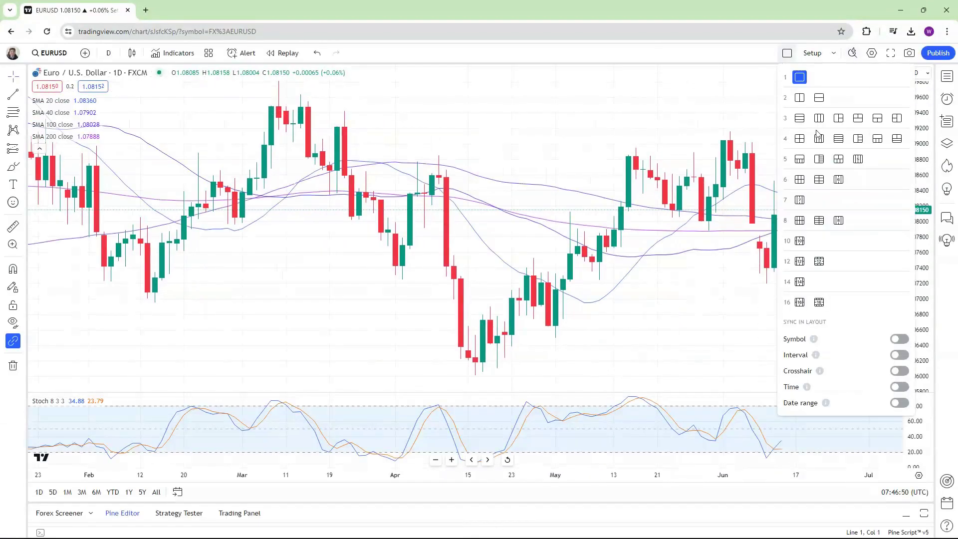
click(800, 141)
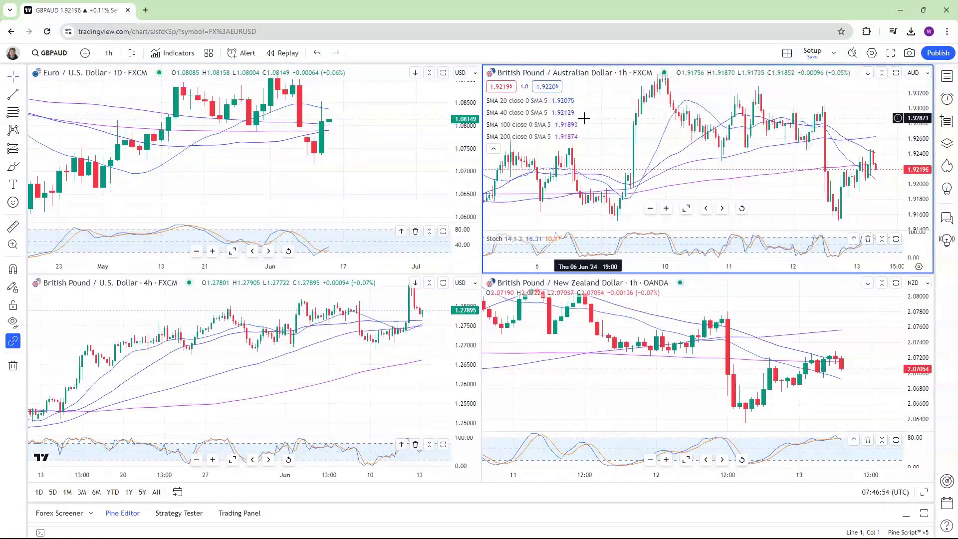
- Load EURCAD from OANDA into the bottom-left GBPUSD pane
click(73, 98)
click(579, 306)
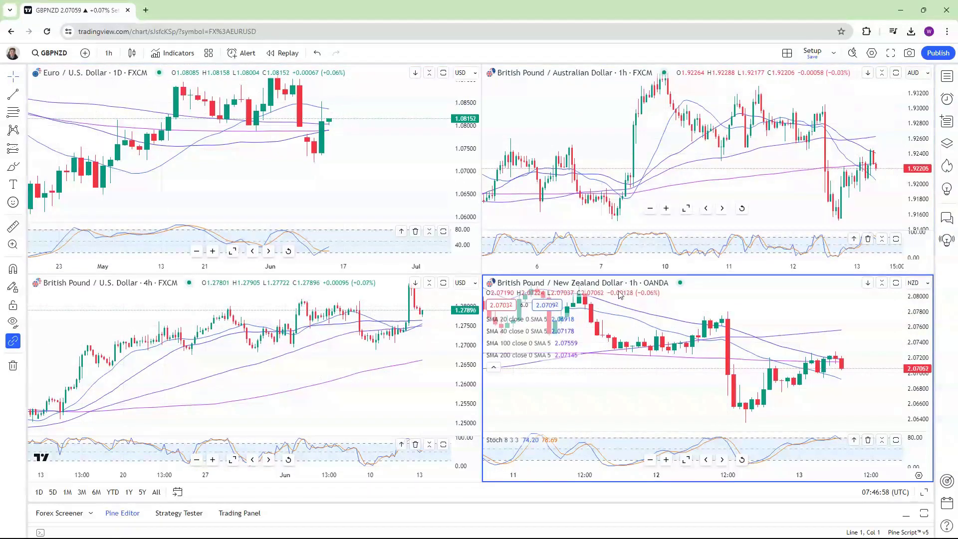
click(151, 302)
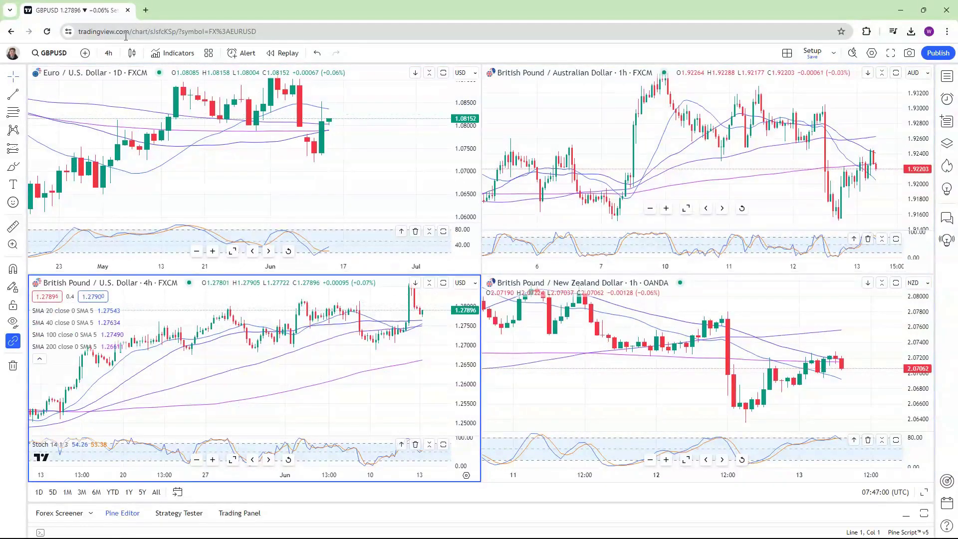
click(68, 52)
text(EURCAD)
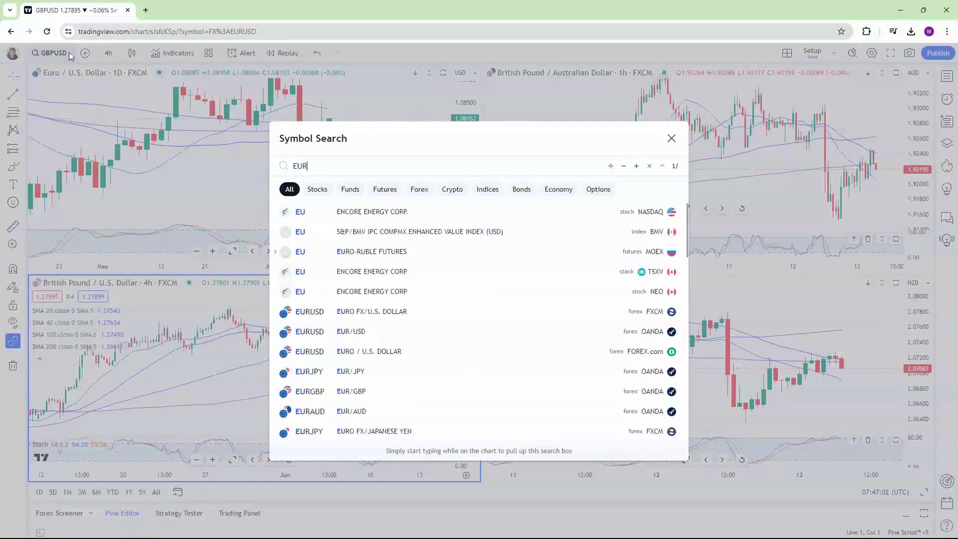
click(394, 213)
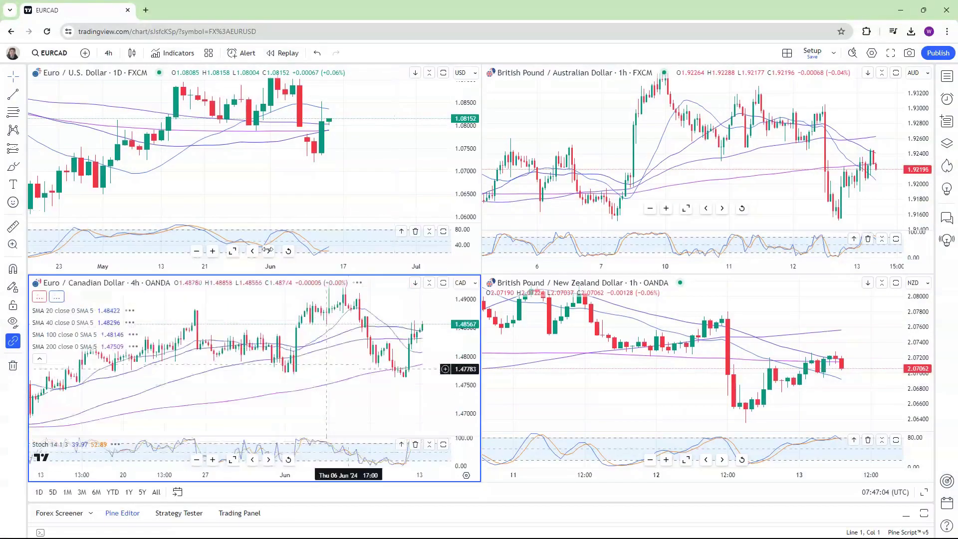
- Pan the EUR/CAD chart left and nudge the GBP/NZD candles slightly right
click(626, 382)
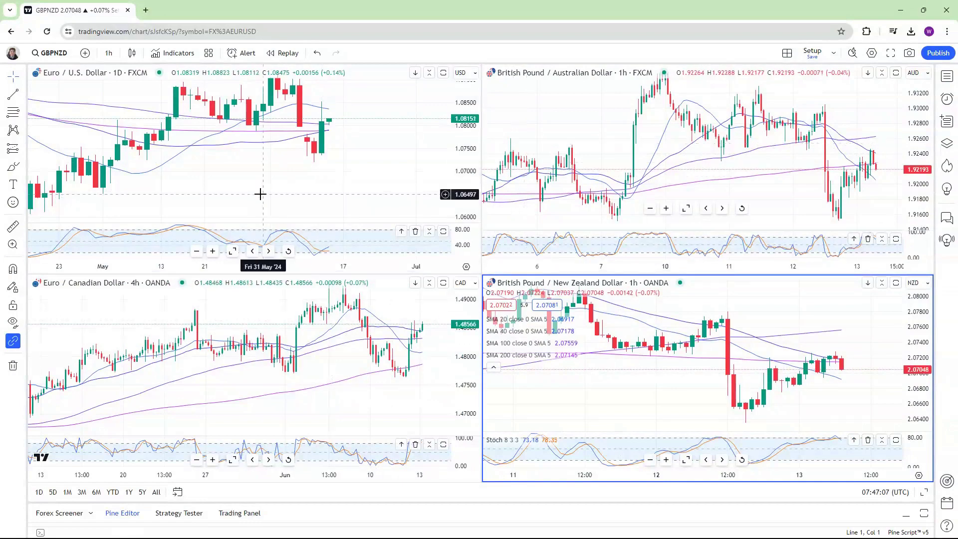
click(337, 161)
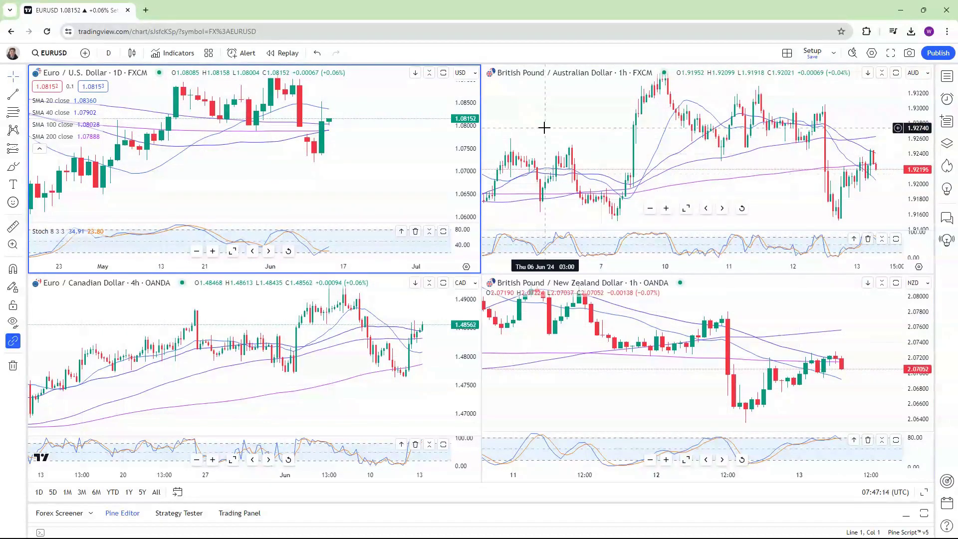
click(363, 389)
drag(363, 390, 272, 390)
click(597, 370)
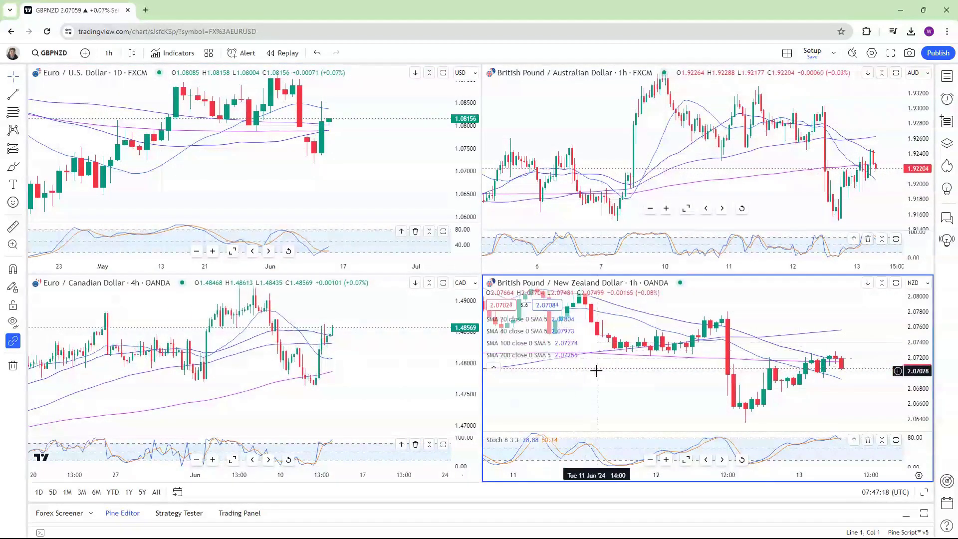
drag(597, 370, 603, 370)
drag(737, 188, 732, 187)
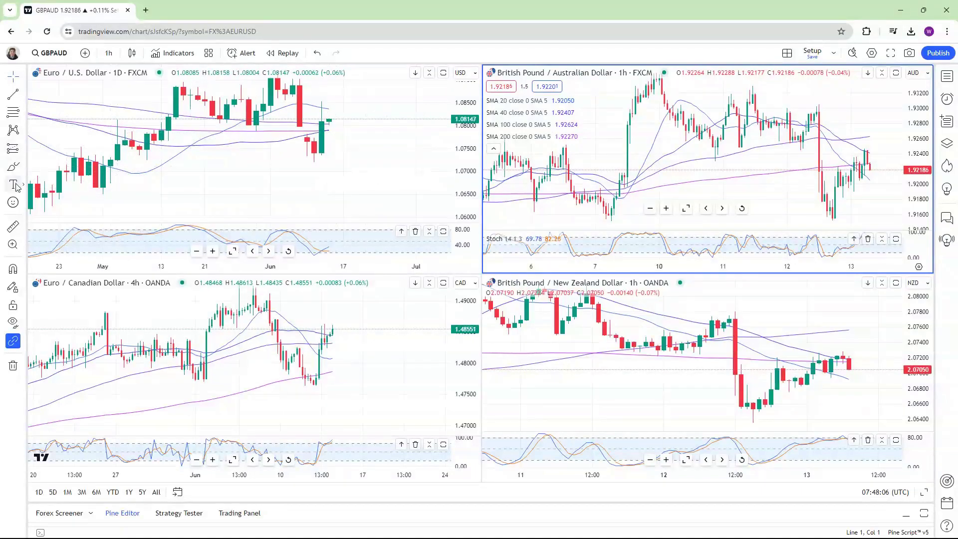
- Place a text note reading '0.05 - 8 assets.' on the EURUSD chart
click(274, 182)
text(0.)
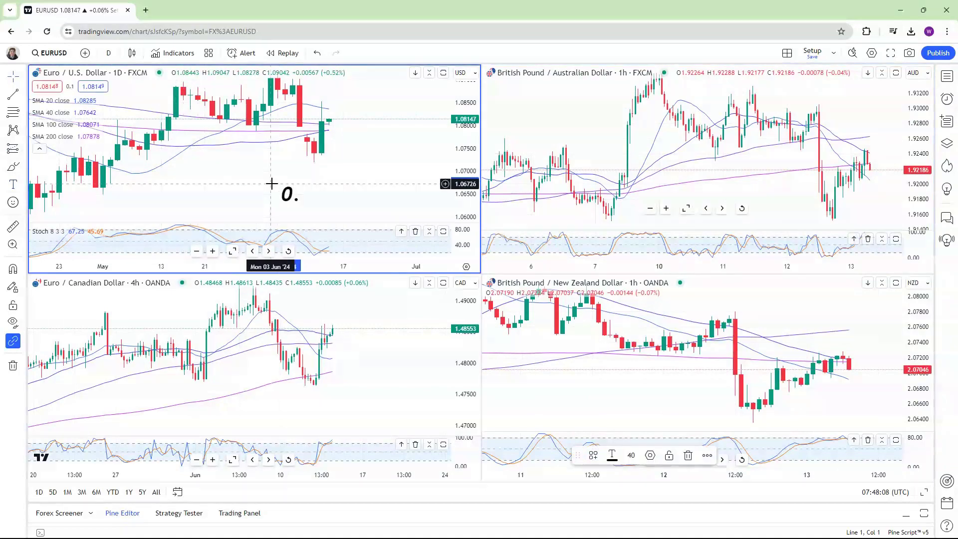
text(05 =)
key(BackSpace)
key(BackSpace)
text(-)
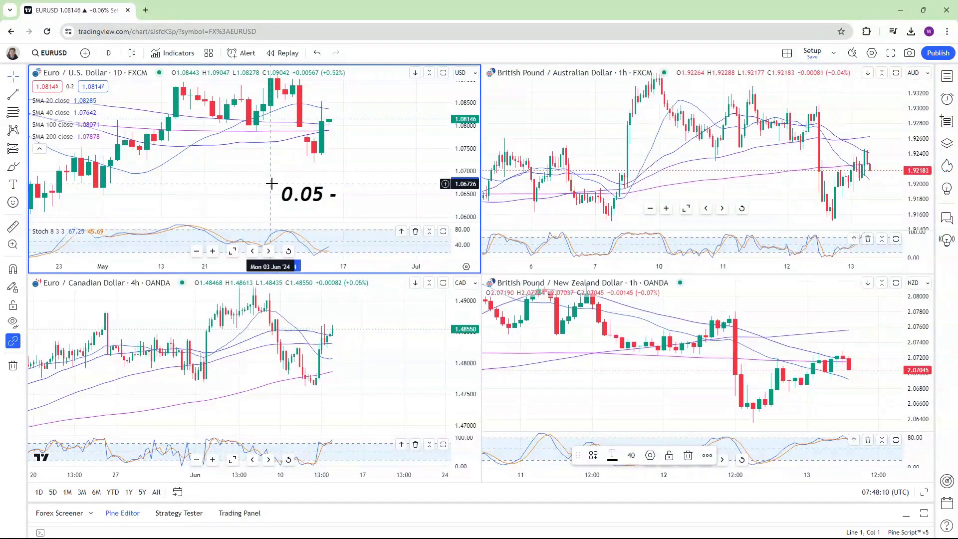
text( 8 assets.)
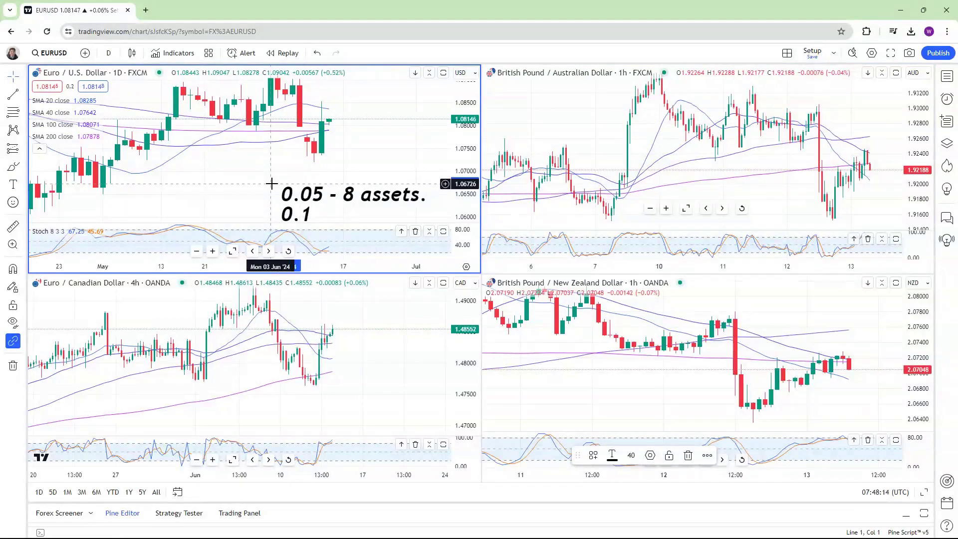
text(assets.)
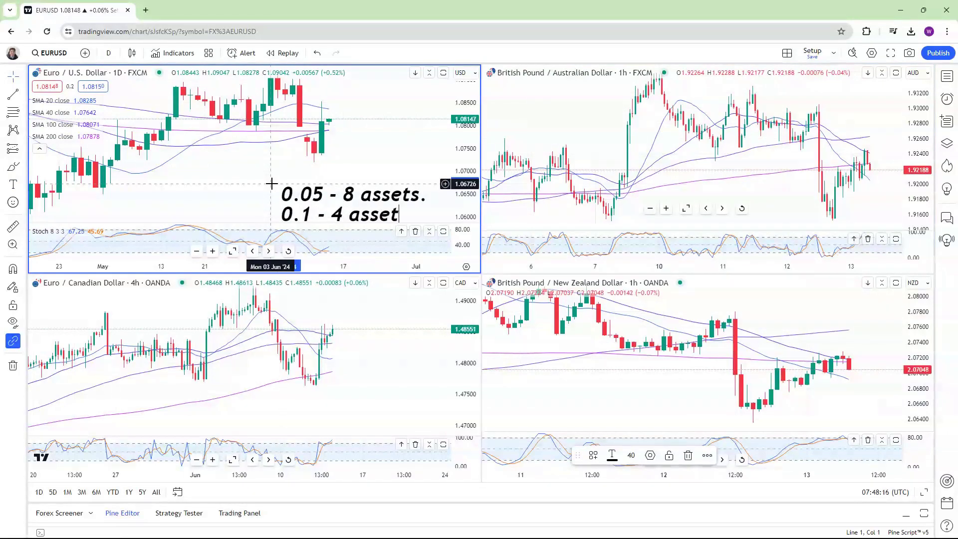
click(631, 190)
- Pan and rescale the EURUSD chart to shift its price history left
click(374, 141)
mouse_move(374, 141)
mouse_down()
mouse_move(316, 132)
mouse_move(365, 139)
mouse_up()
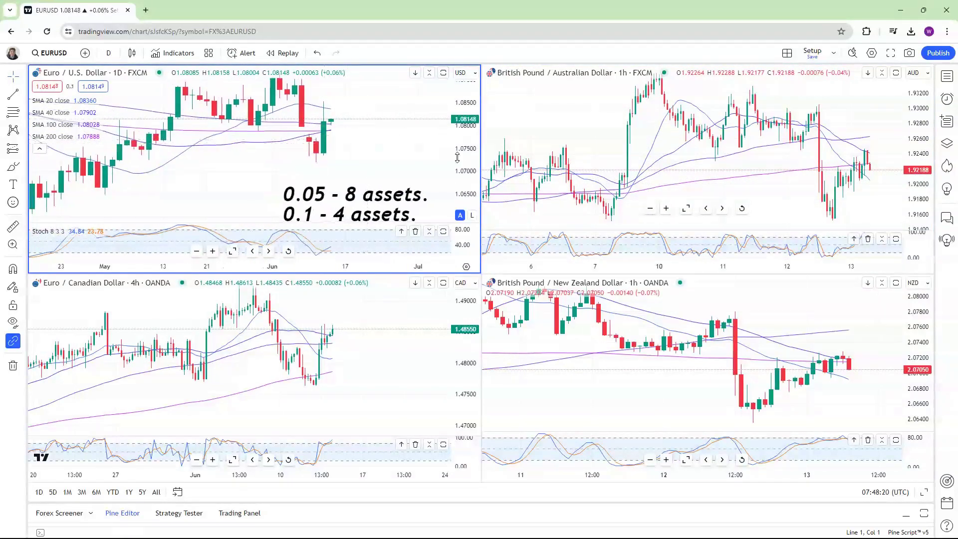
drag(419, 160, 398, 161)
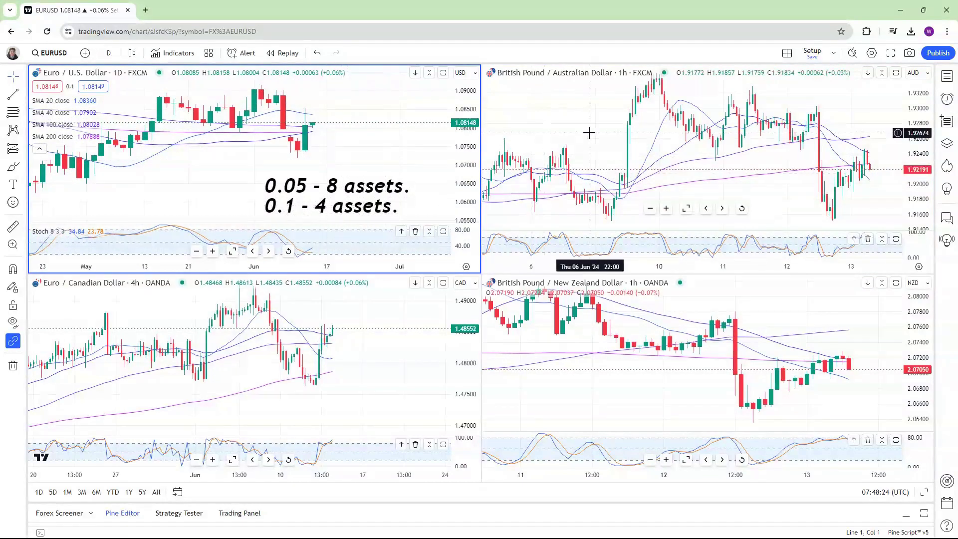
click(574, 200)
drag(361, 163, 331, 163)
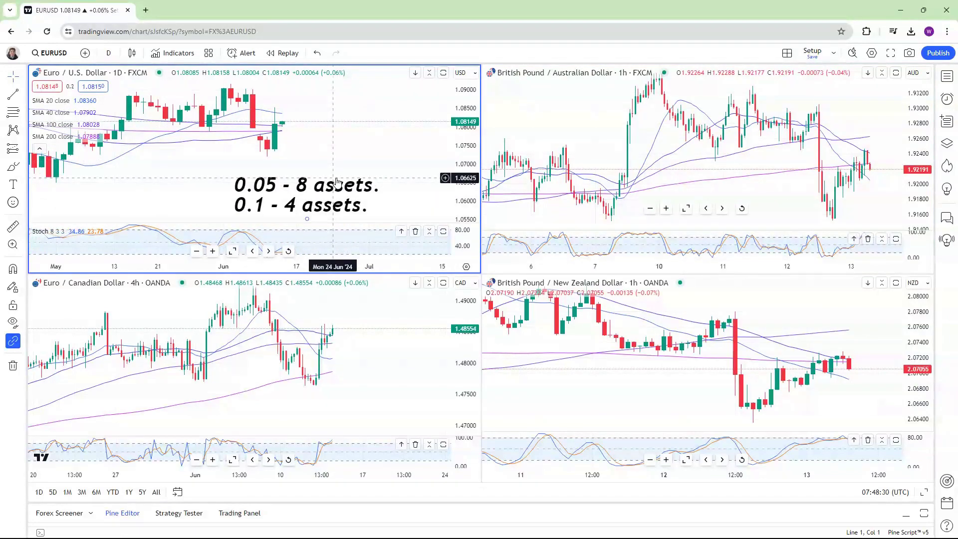
click(544, 156)
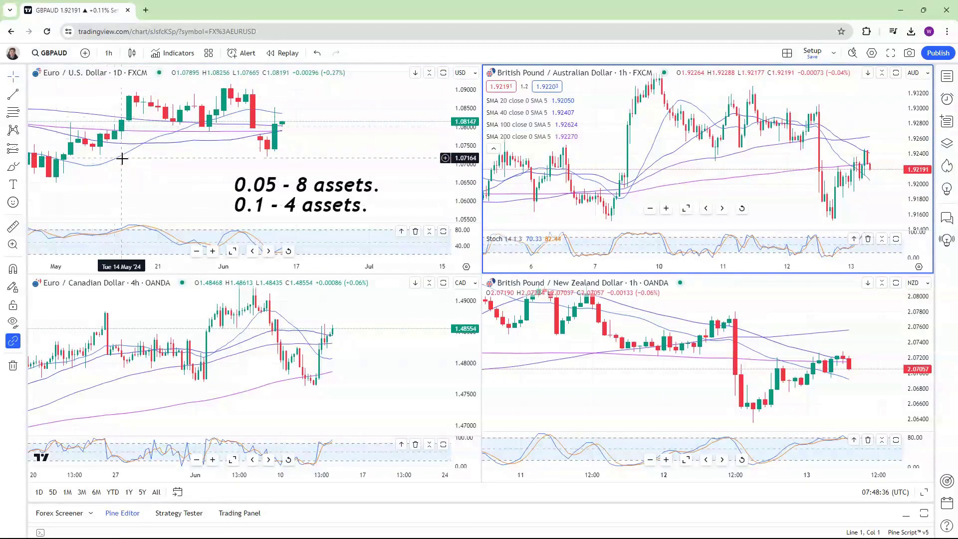
- Replace the top-right GBPAUD chart with GBPUSD from FXCM
click(122, 159)
click(569, 125)
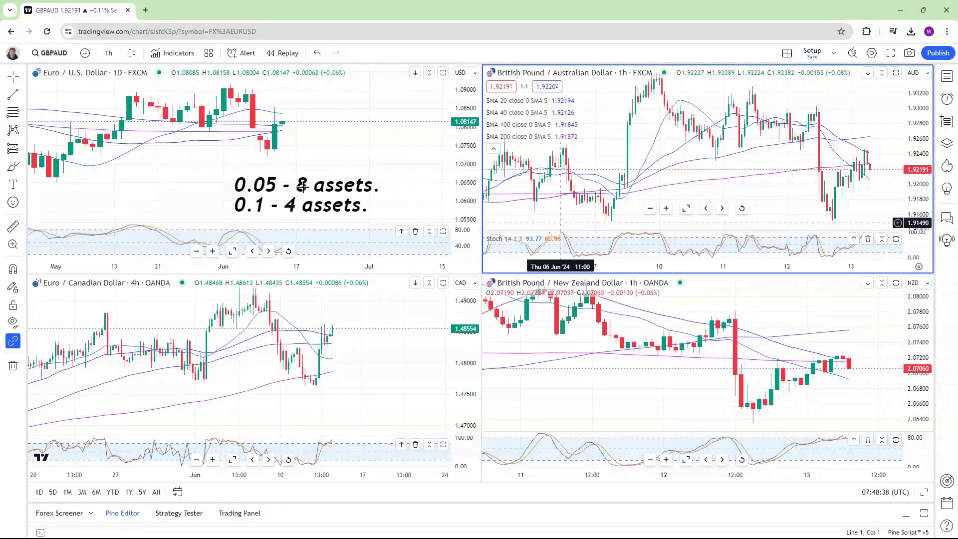
click(40, 56)
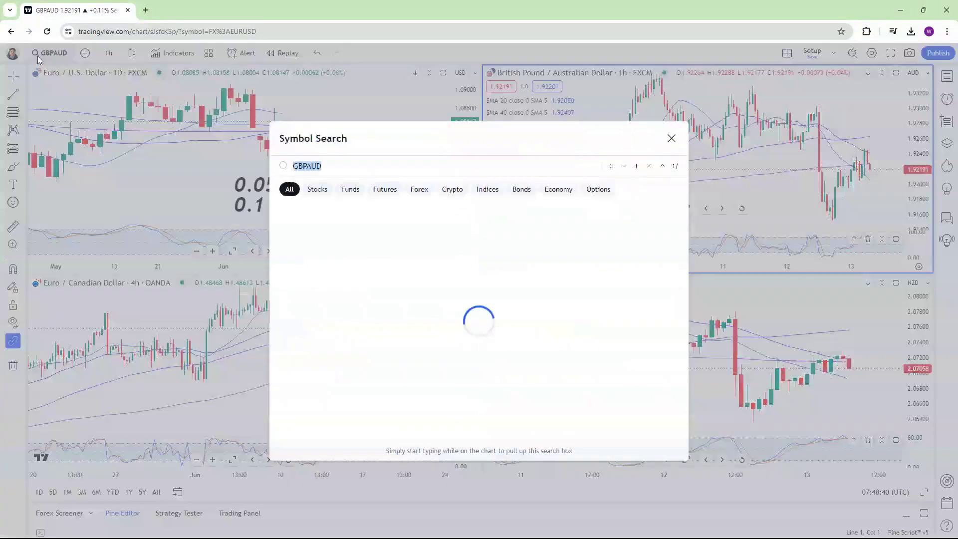
text(GBPUSD)
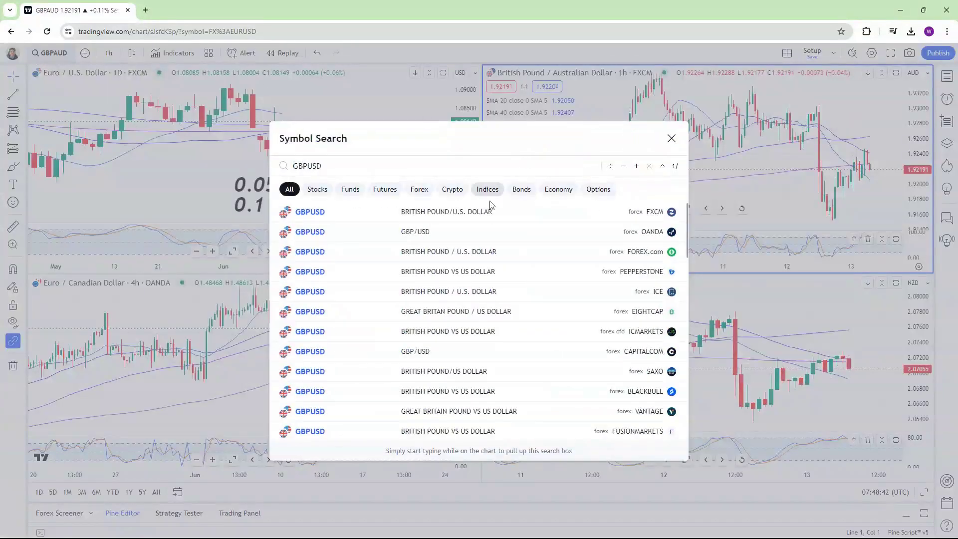
click(491, 206)
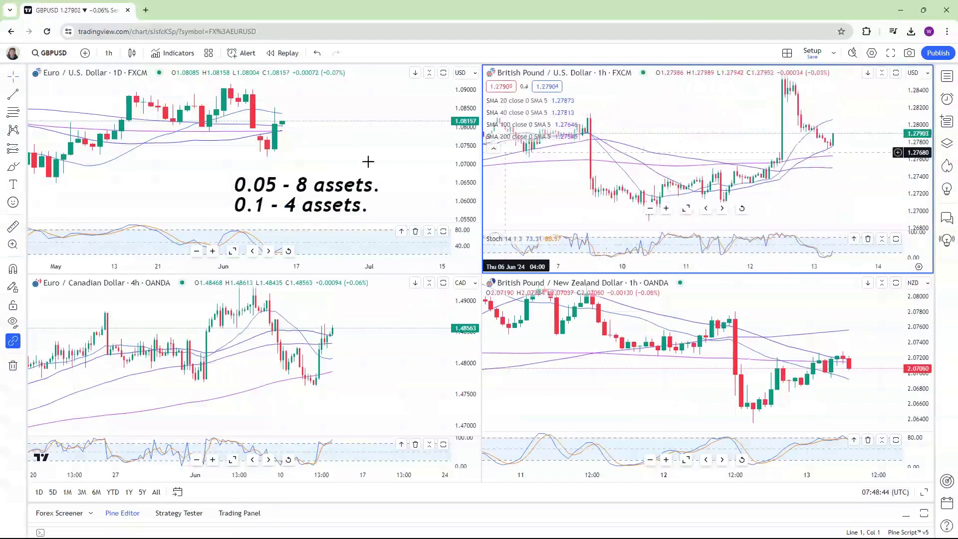
- Switch EURUSD to the 1-hour interval and reset its chart view
click(324, 131)
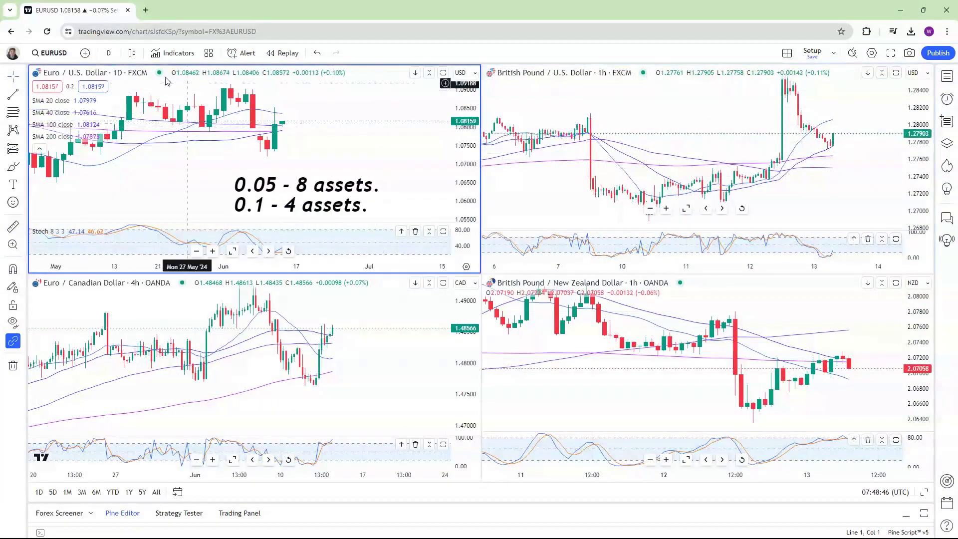
click(109, 53)
click(132, 346)
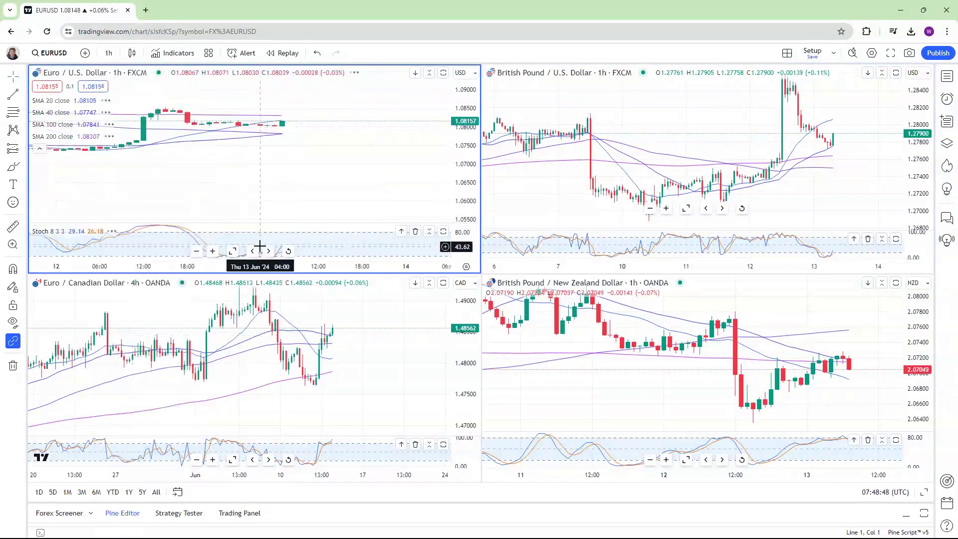
right_click(394, 188)
click(421, 187)
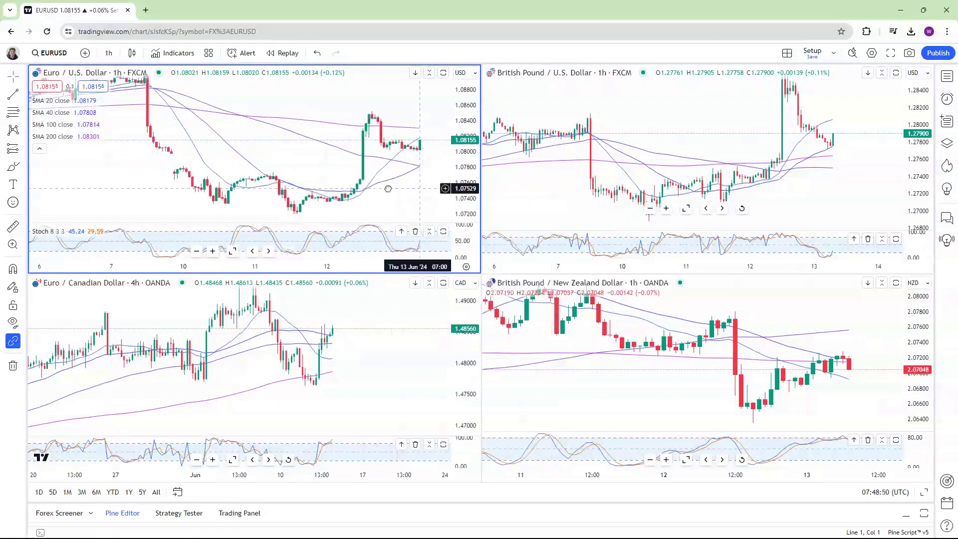
- Pan the EURUSD chart slightly left and compare it with the GBPUSD and EURCAD panes
click(640, 109)
drag(445, 120, 409, 120)
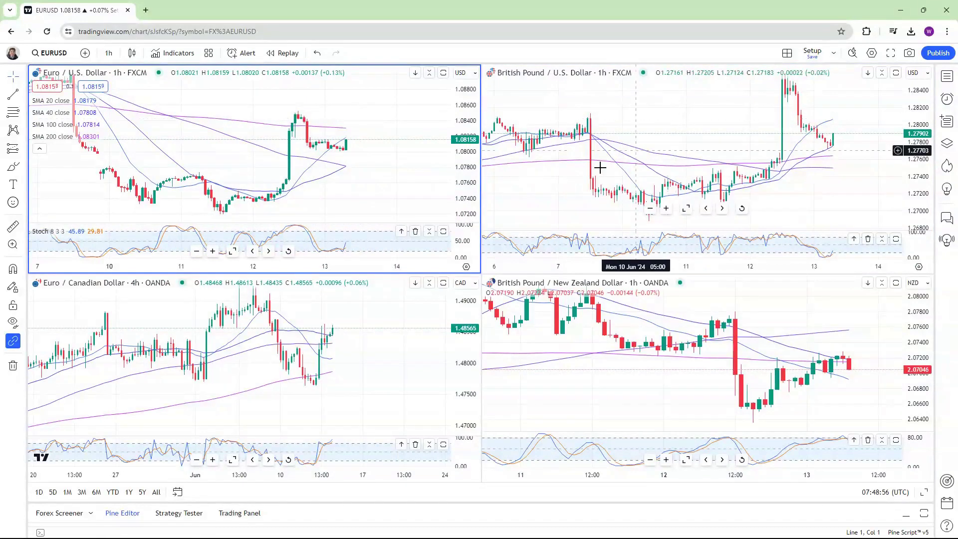
click(518, 199)
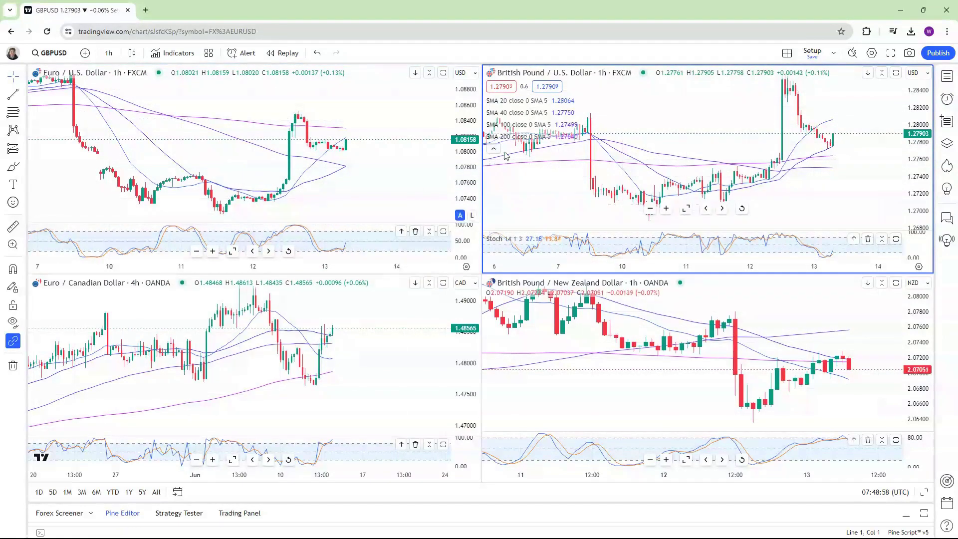
click(443, 161)
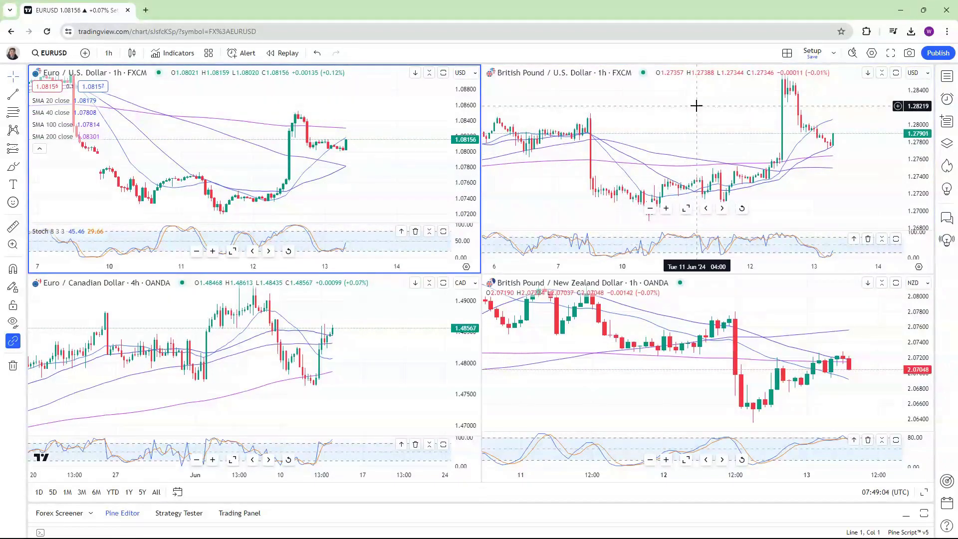
click(668, 114)
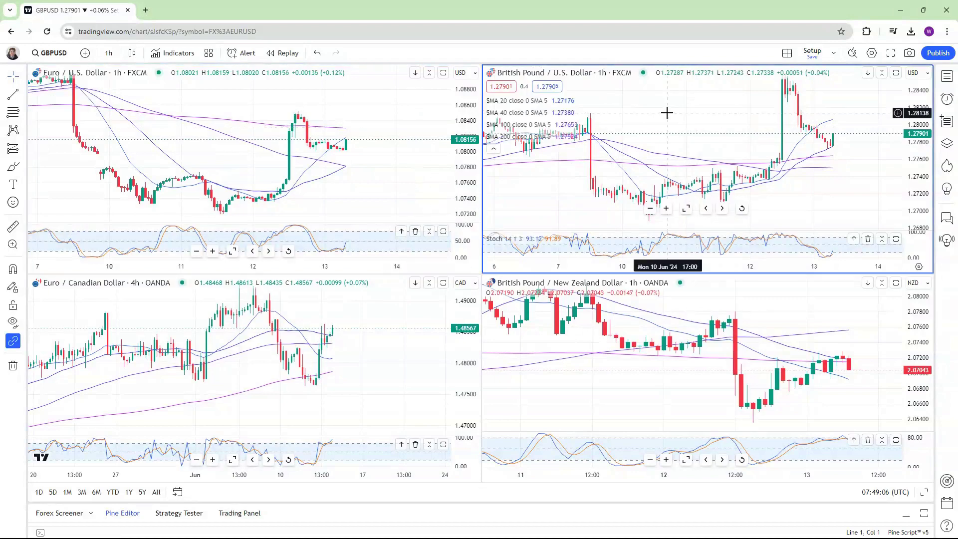
click(372, 315)
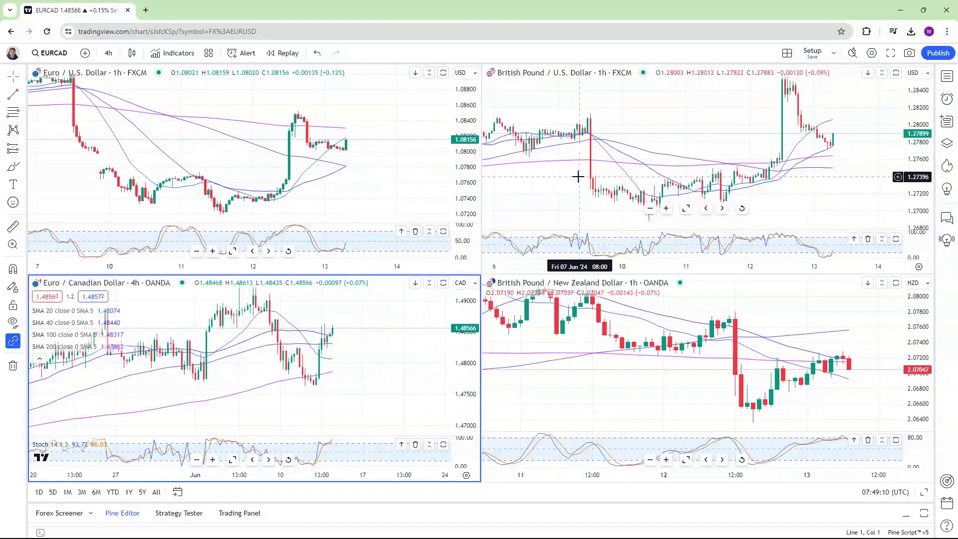
click(661, 132)
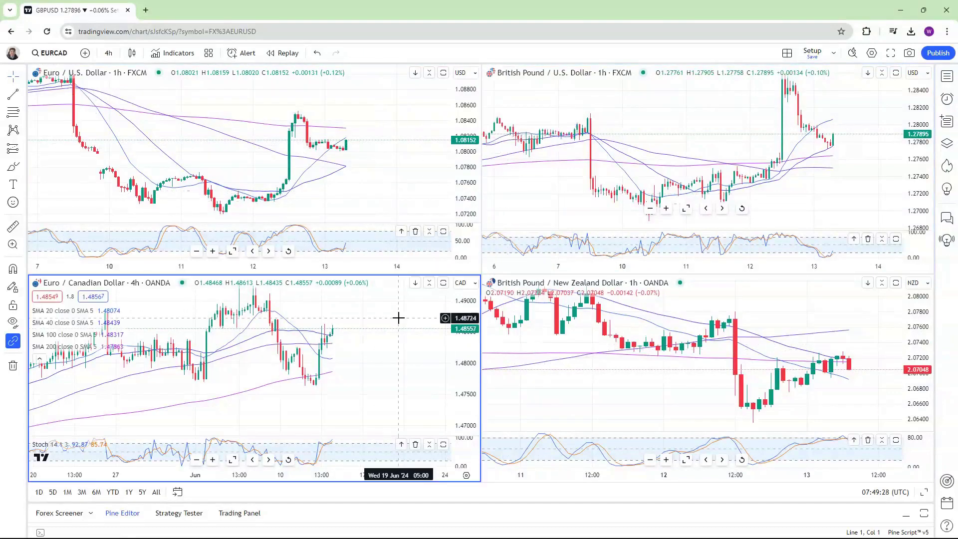
- Replace the GBPNZD chart with the S&P 500 Index (SPX)
click(589, 359)
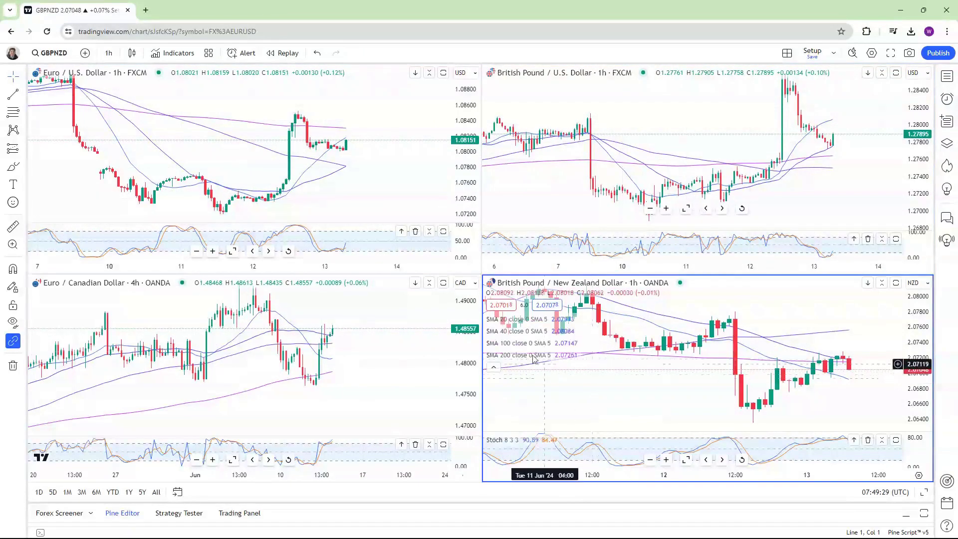
click(50, 54)
text(S&P)
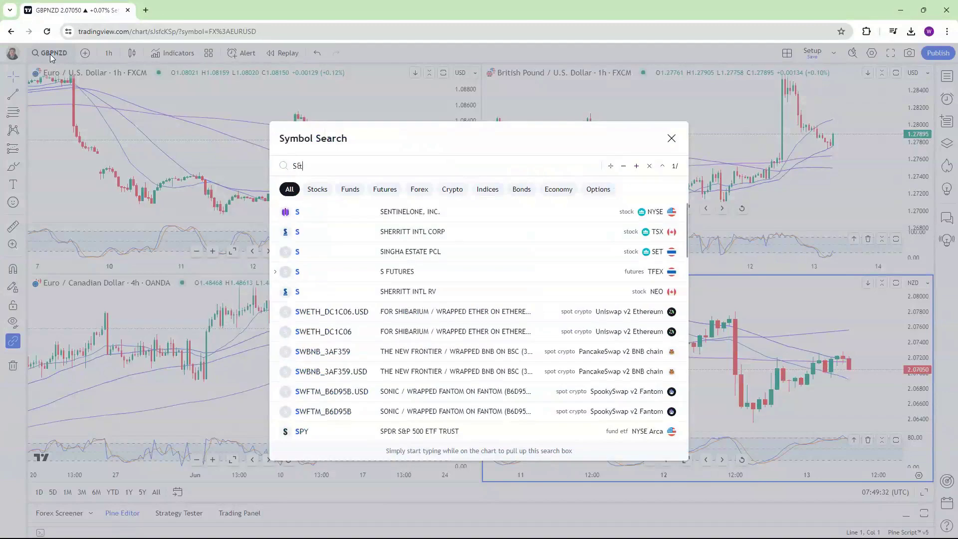
click(368, 251)
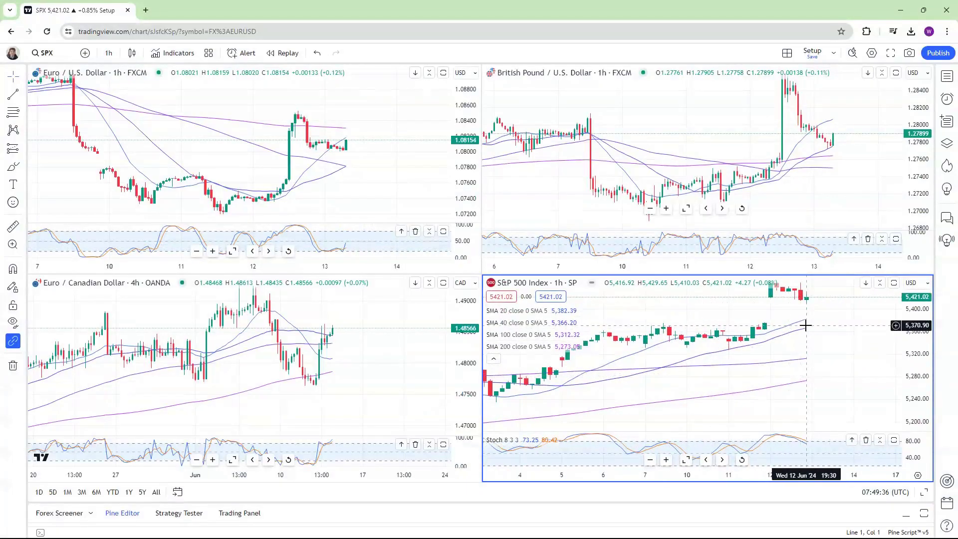
- Expand the layout to an eight-chart 4×2 grid
click(947, 75)
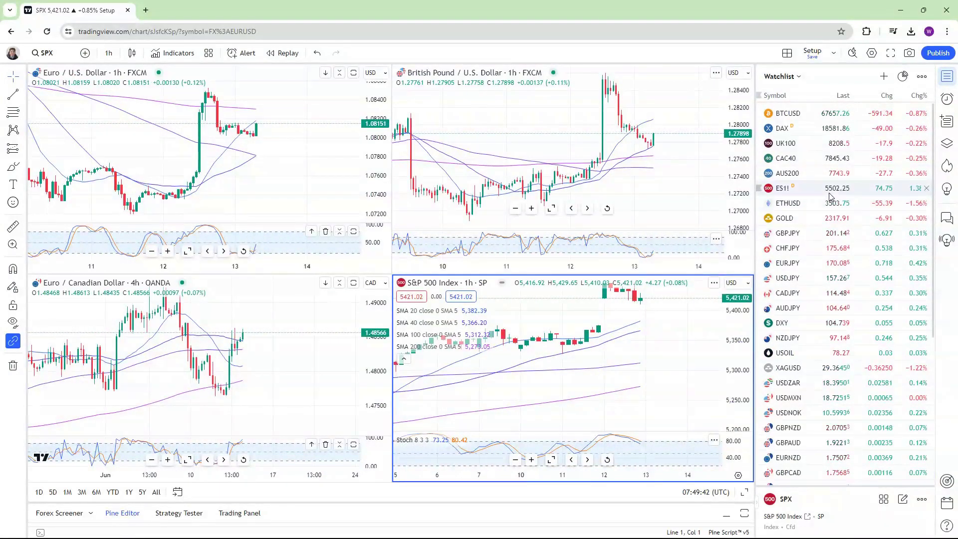
click(947, 76)
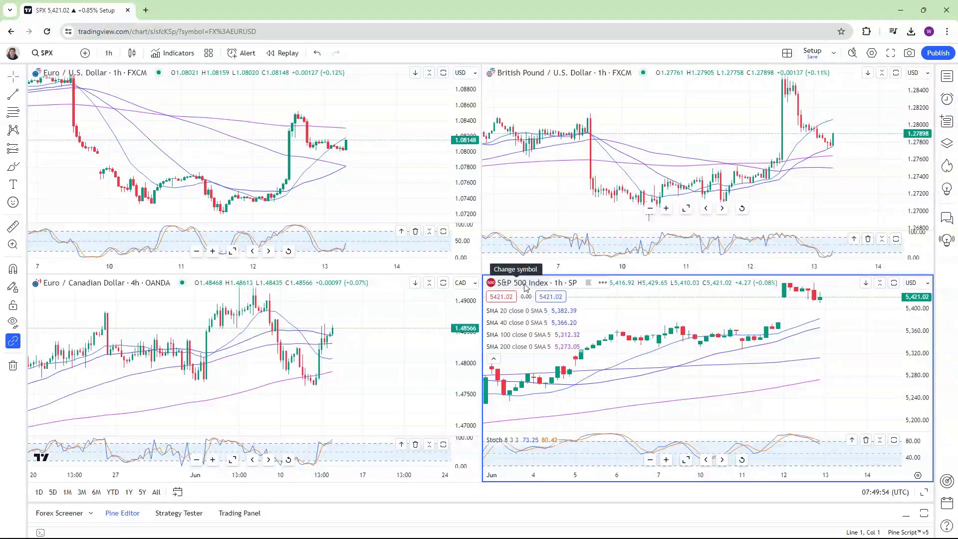
click(787, 53)
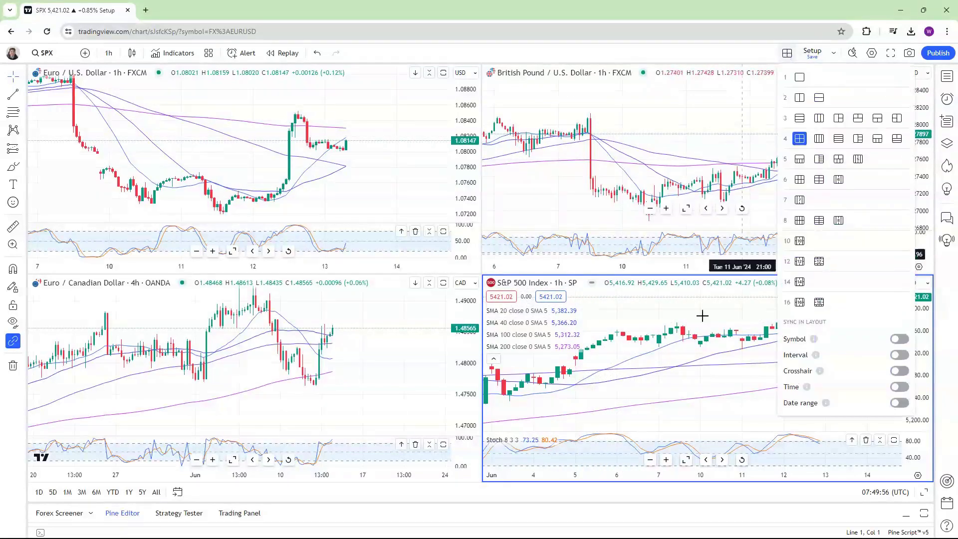
click(800, 220)
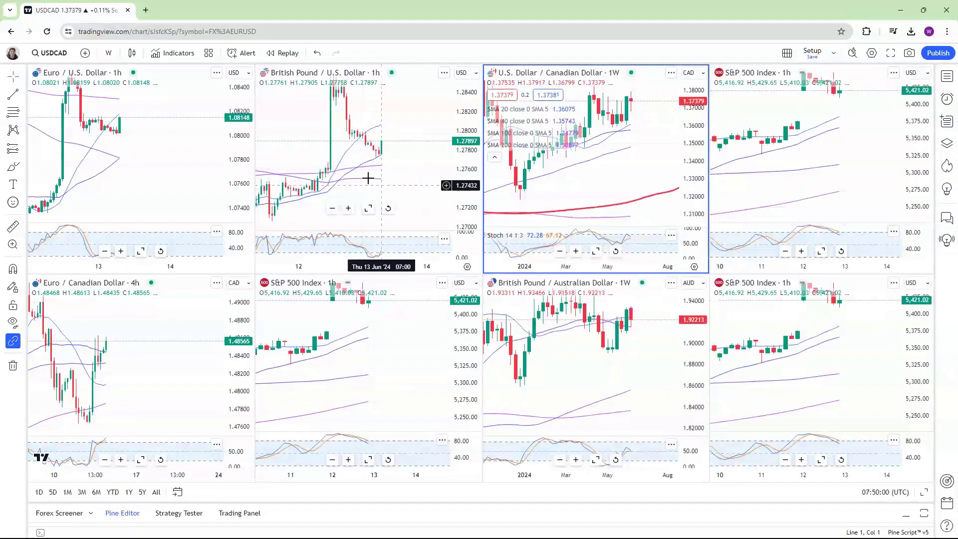
- Load EURNZD into the lower-middle S&P 500 pane
click(621, 148)
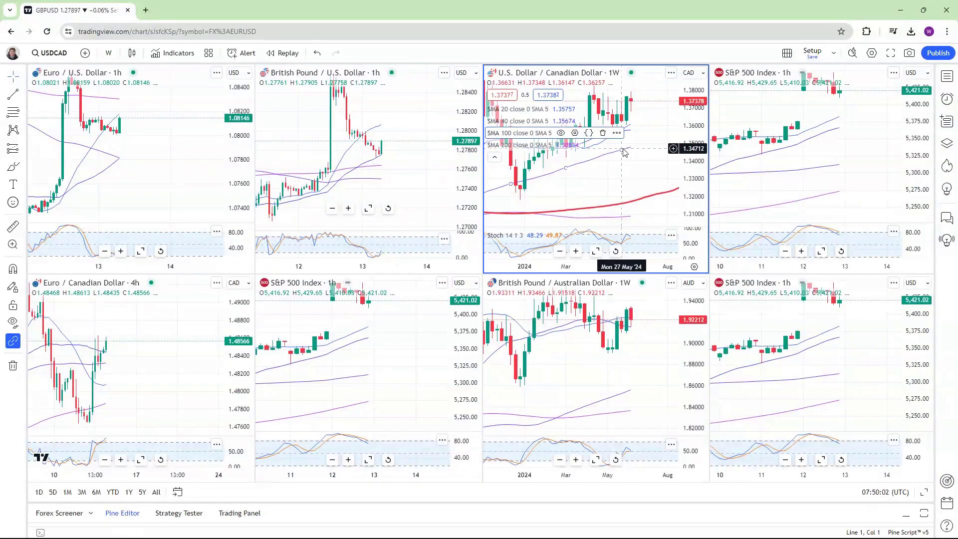
click(896, 125)
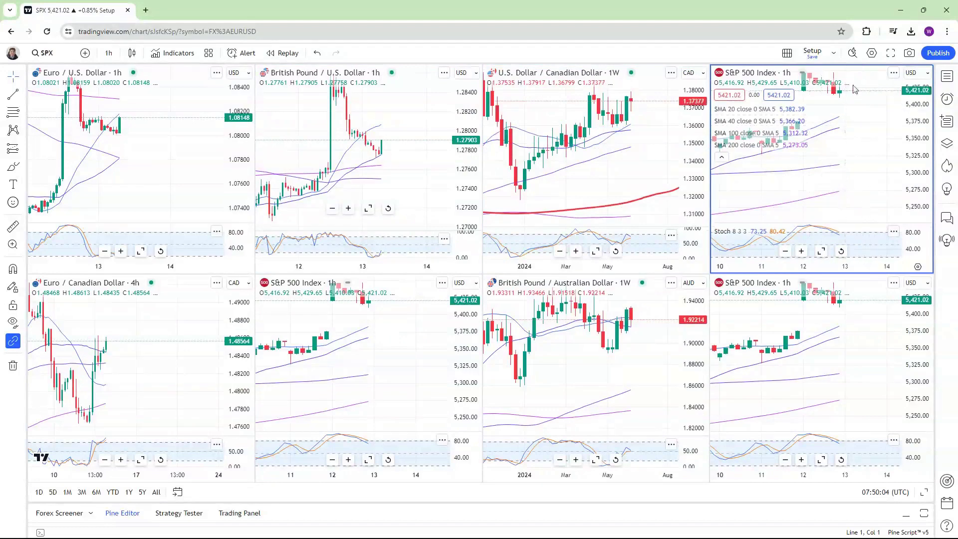
click(178, 328)
click(283, 327)
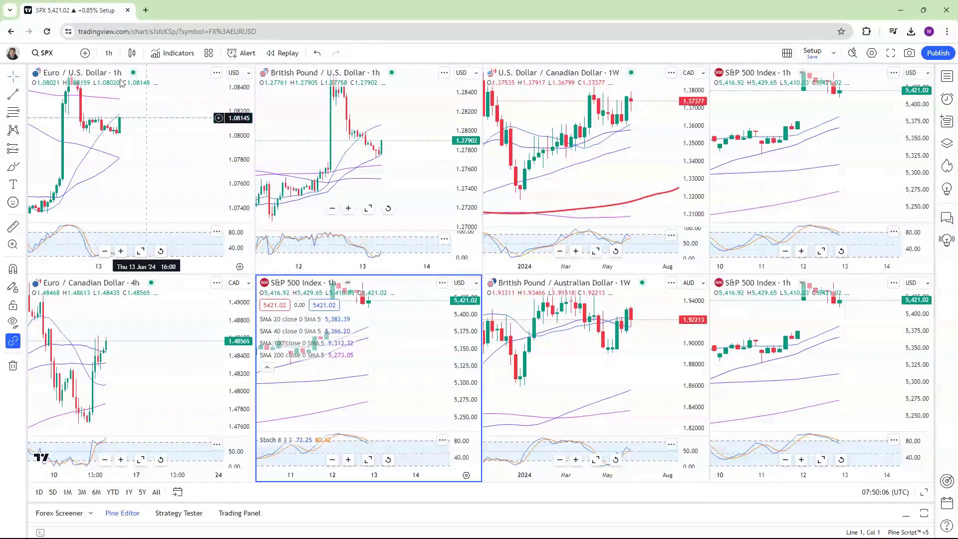
click(51, 49)
text(EURNZD)
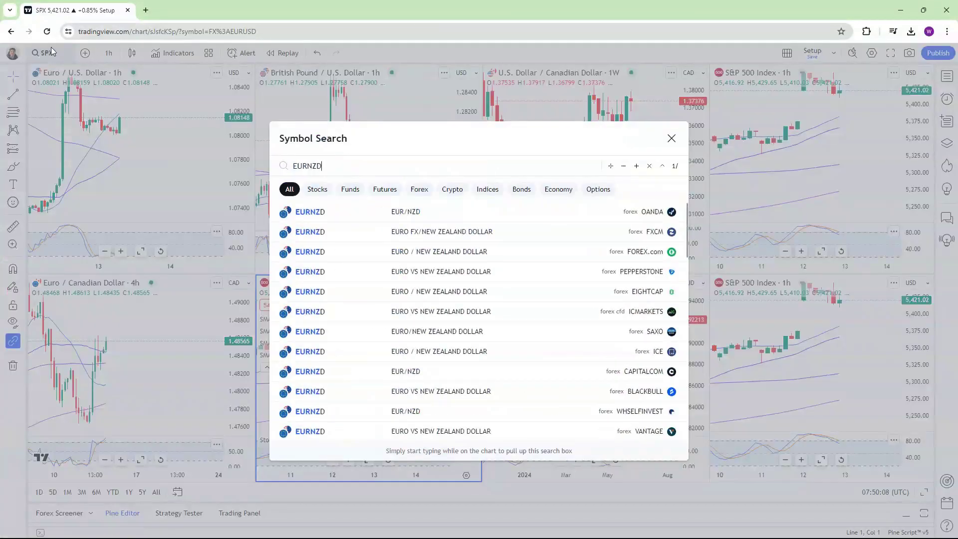
click(381, 210)
- Load GBPCAD into the bottom-right S&P 500 pane
click(589, 359)
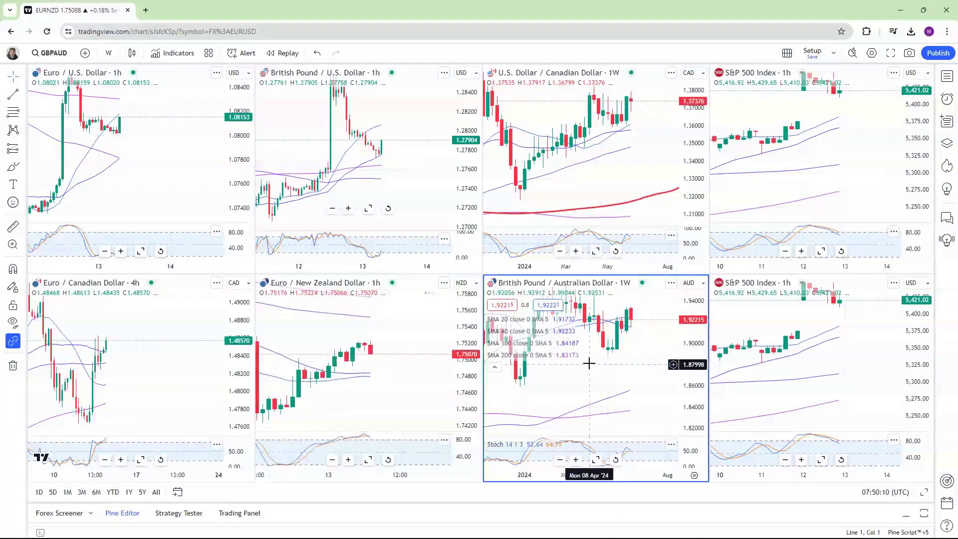
click(731, 315)
click(49, 53)
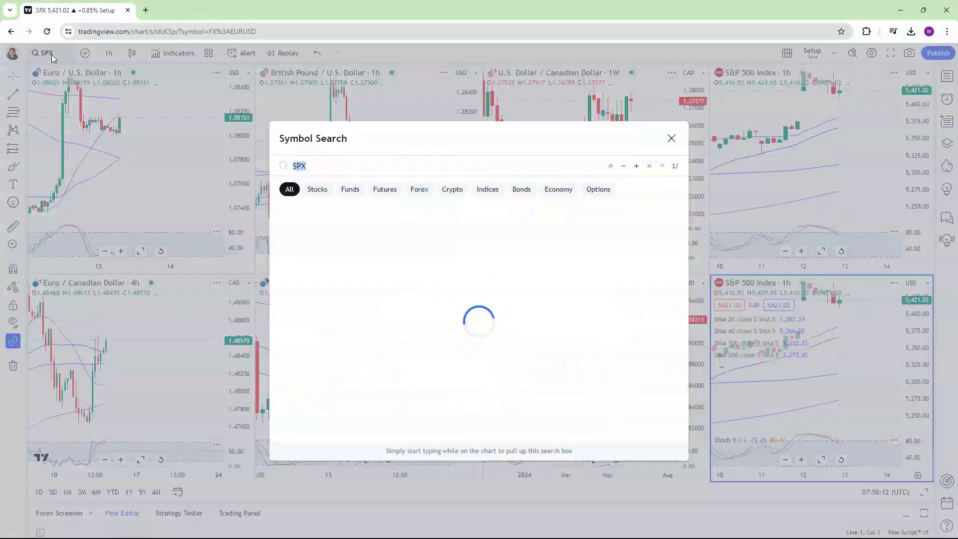
text(GBPCAD)
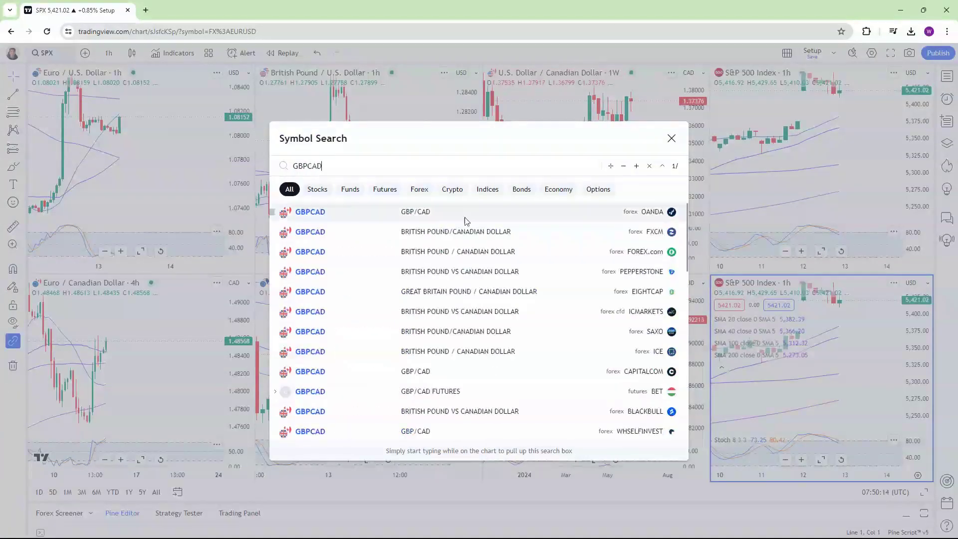
click(440, 223)
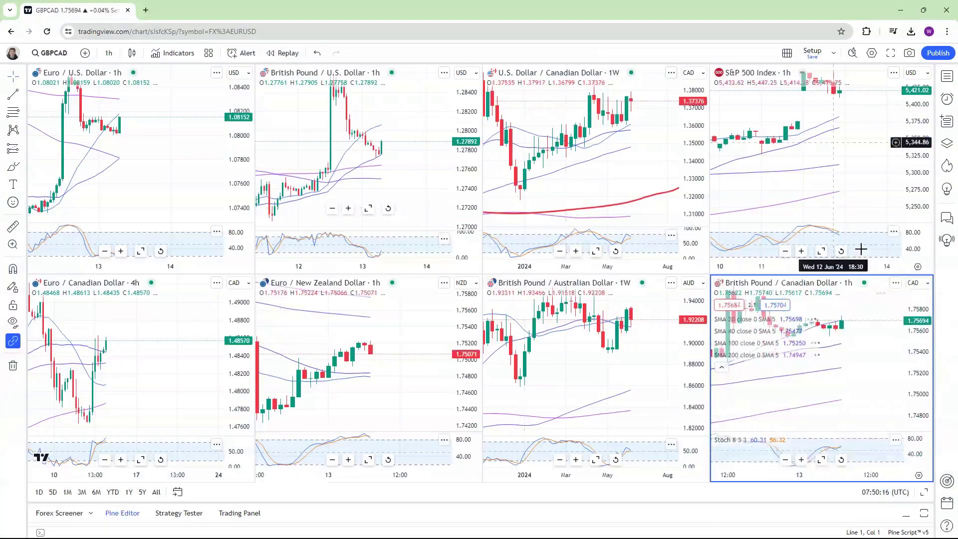
- Pan the EURNZD chart slightly left and check the GBPAUD and USDCAD panes
click(616, 381)
click(425, 317)
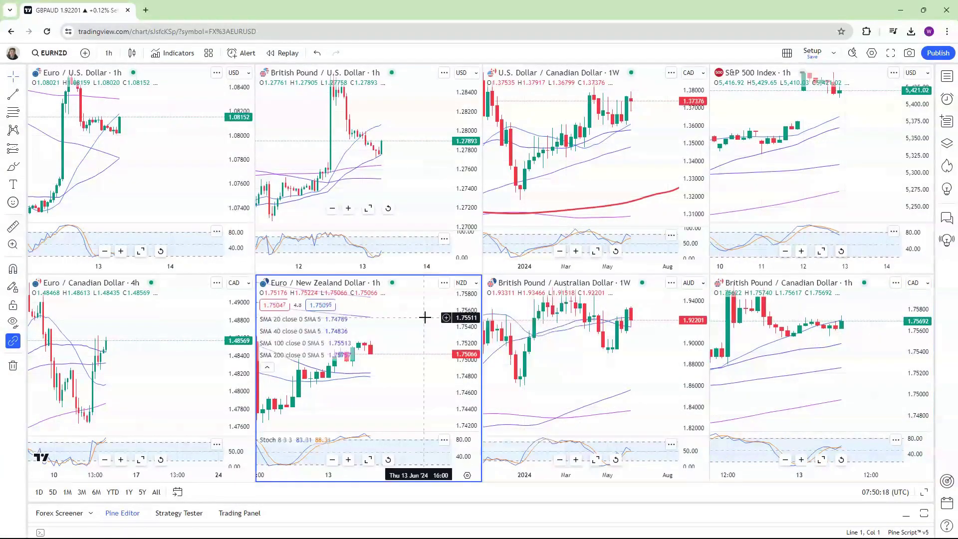
drag(425, 318, 419, 316)
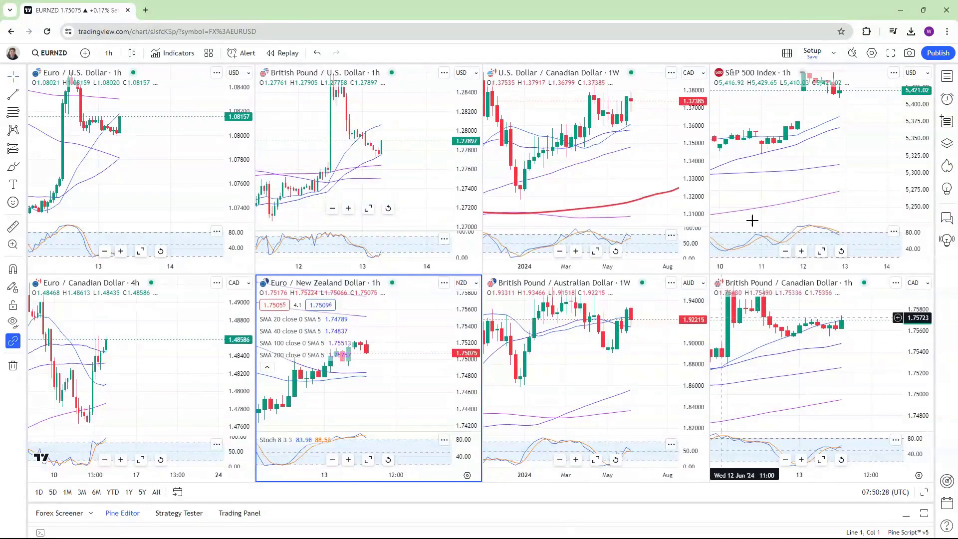
click(644, 374)
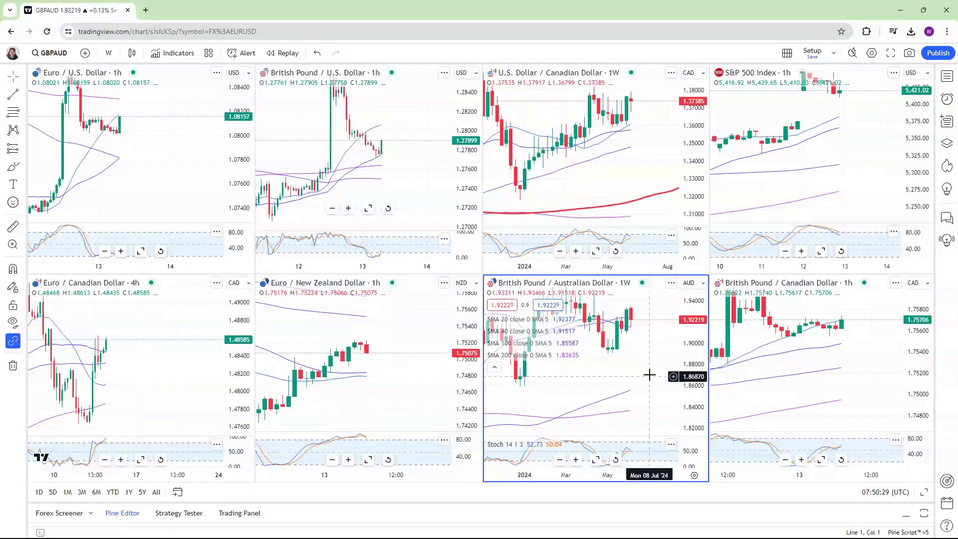
click(646, 170)
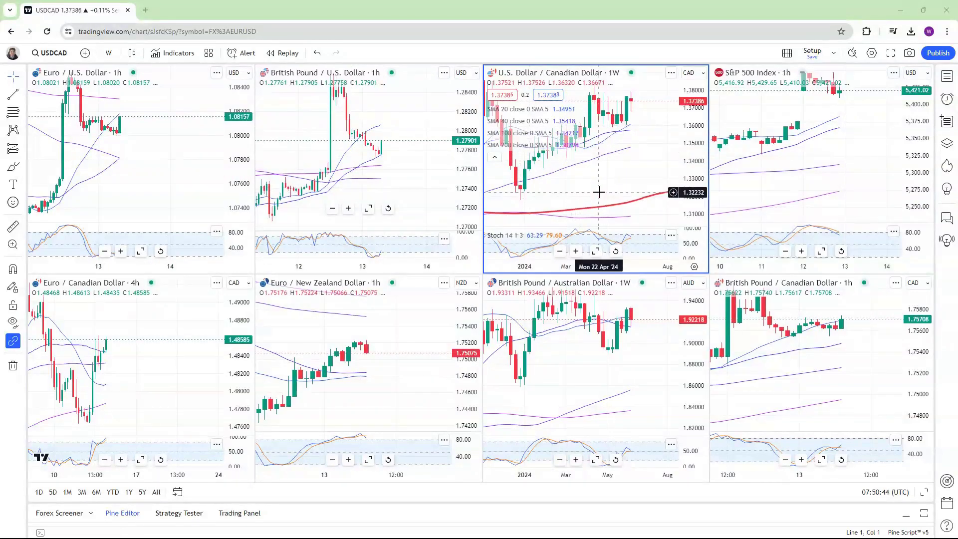
click(55, 57)
text(XAUUSD)
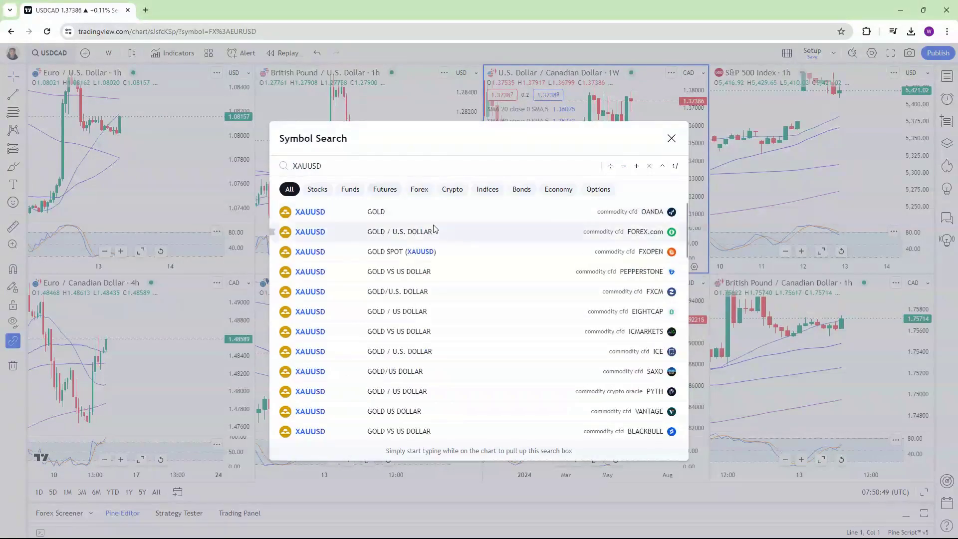
click(433, 228)
click(644, 344)
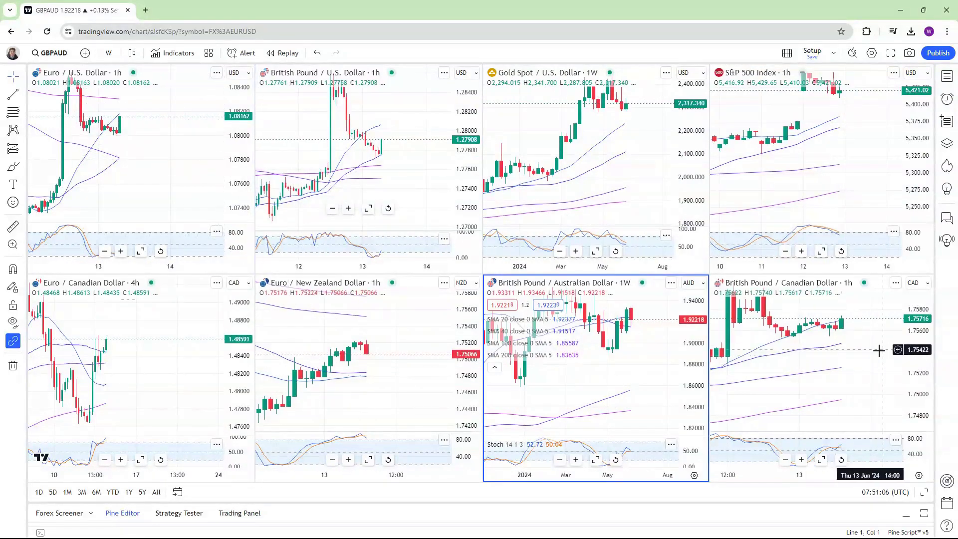
click(821, 368)
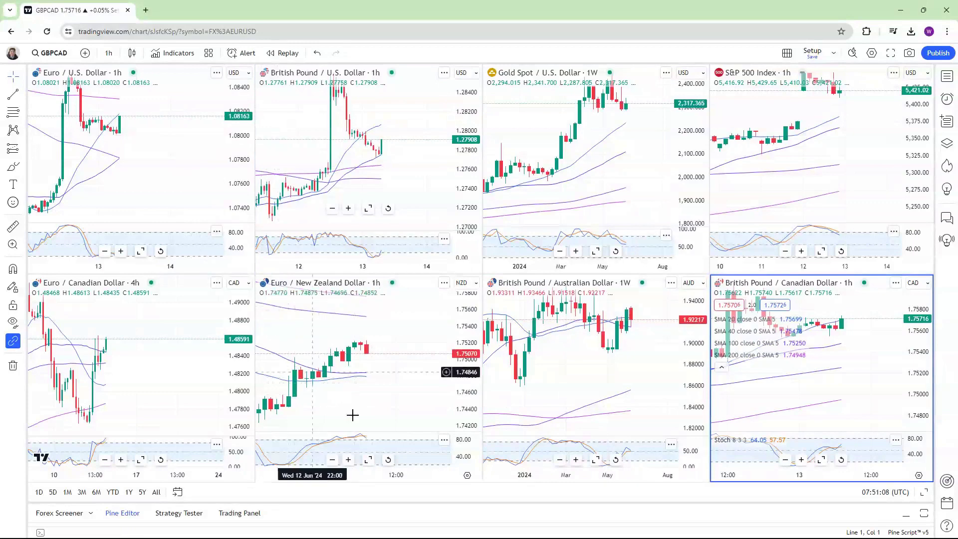
click(649, 361)
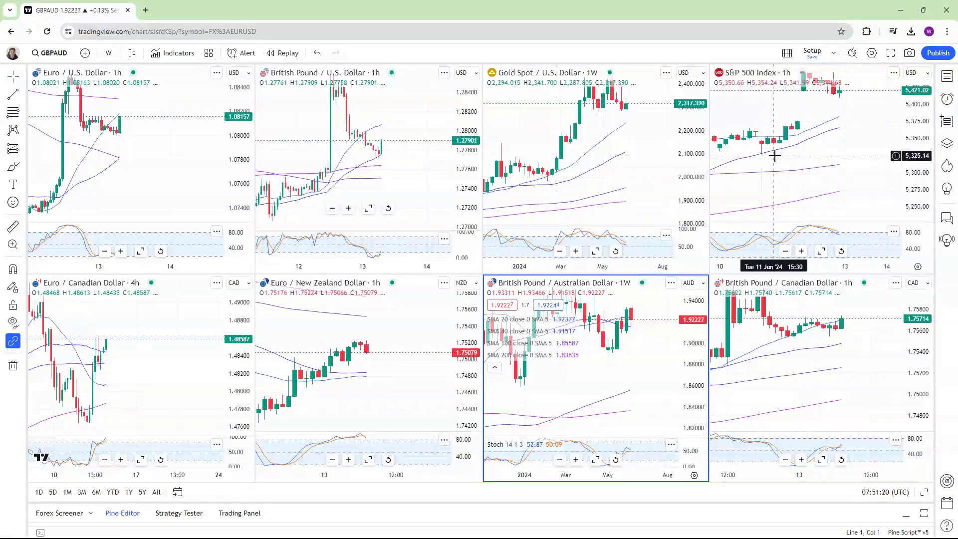
click(392, 335)
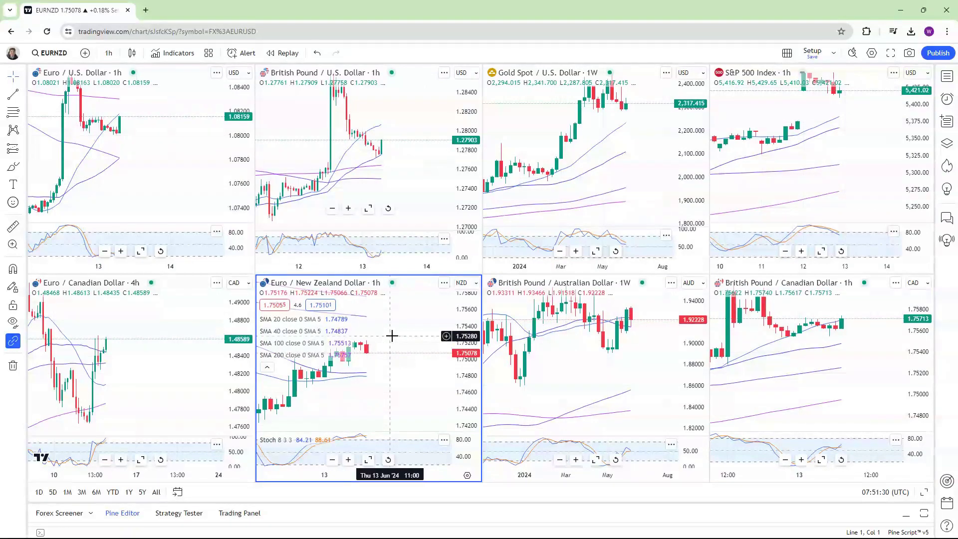
click(597, 396)
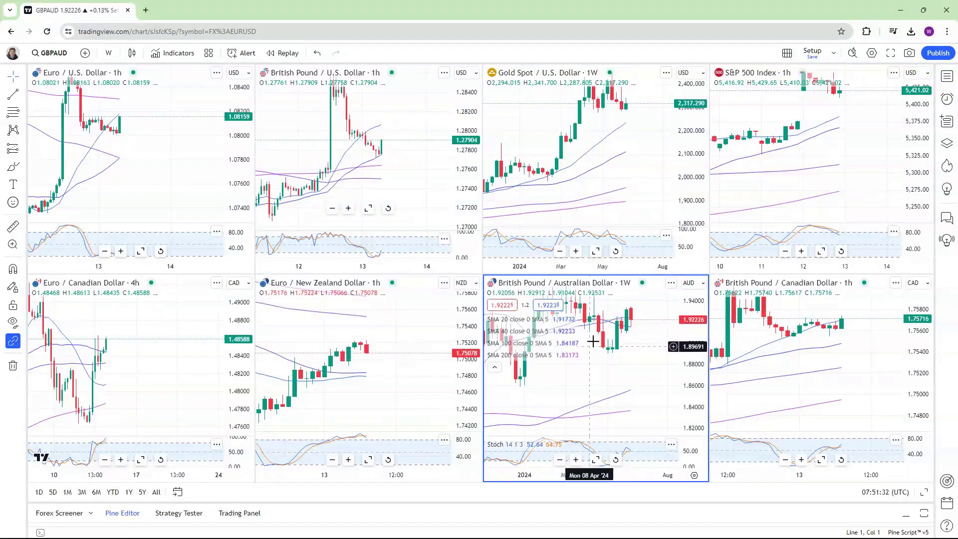
- Replace the GBP/AUD chart with the CAC 40 index
click(64, 54)
text(CAC 40)
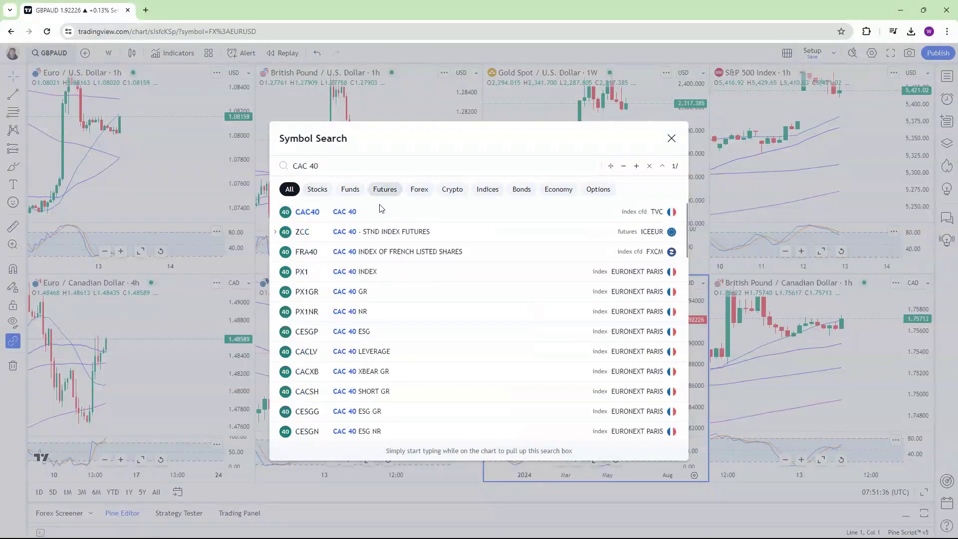
click(381, 208)
- Replace the GBP/CAD chart with the first UK100 (FTSE 100) result
click(870, 372)
click(49, 54)
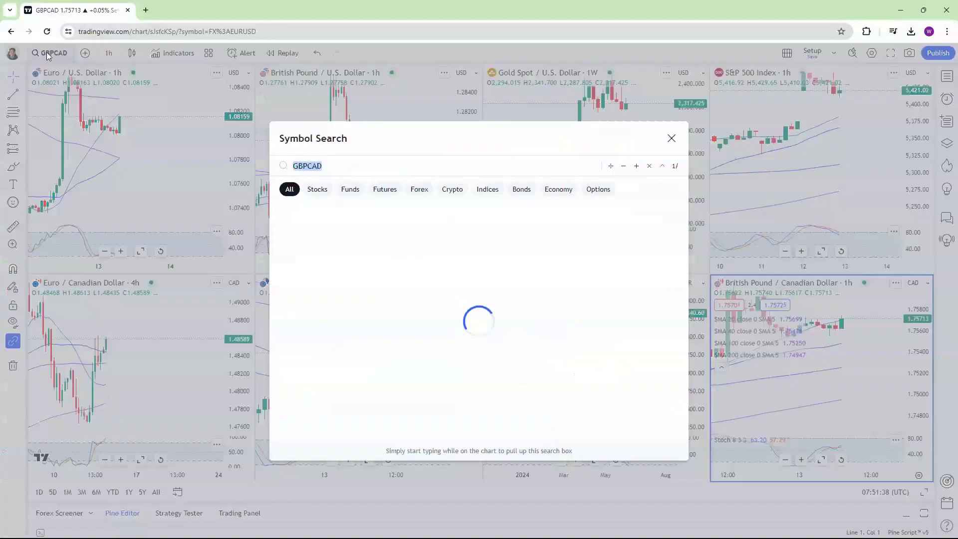
text(UK100)
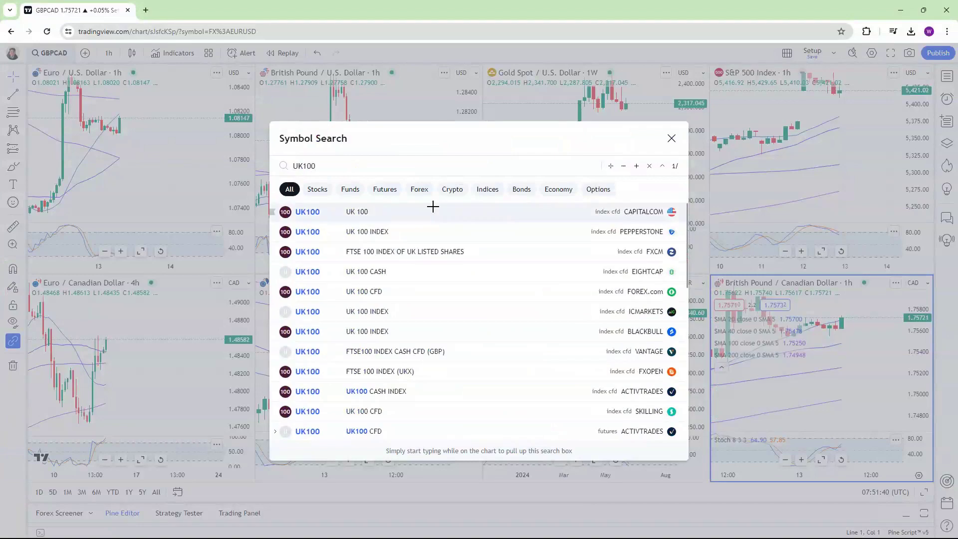
click(320, 212)
- Review the CAC 40, FTSE 100, EUR/NZD and GBP/USD panes, then open the S&P 500 price-scale options
click(649, 379)
click(840, 384)
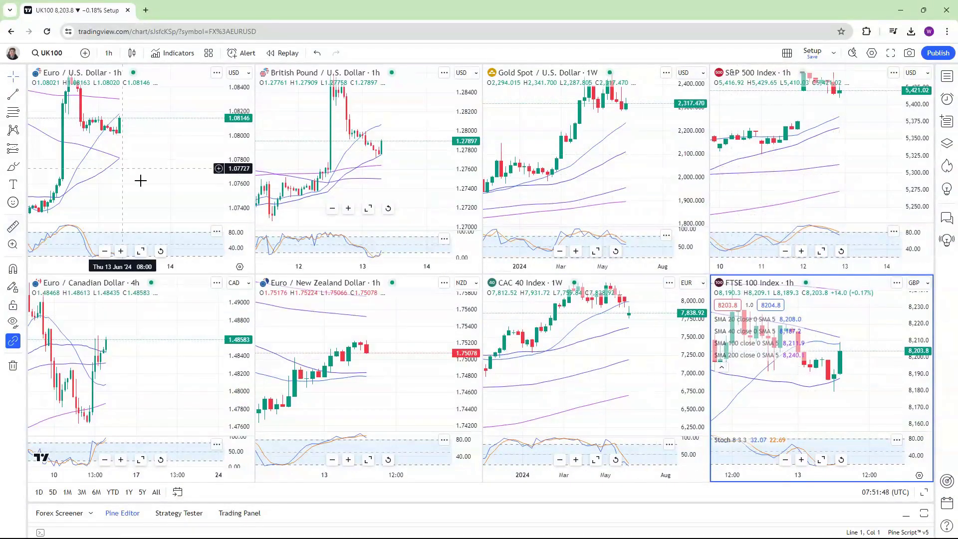
click(419, 333)
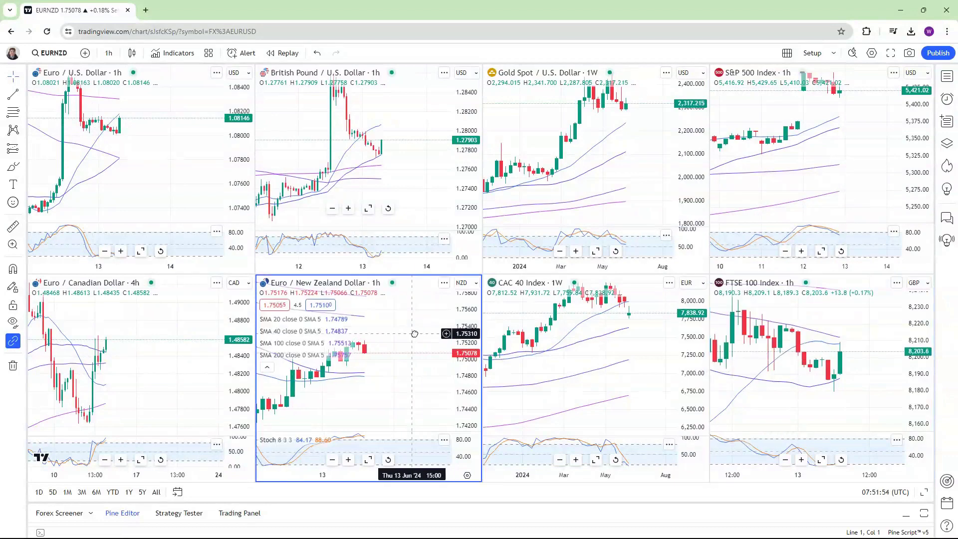
click(410, 195)
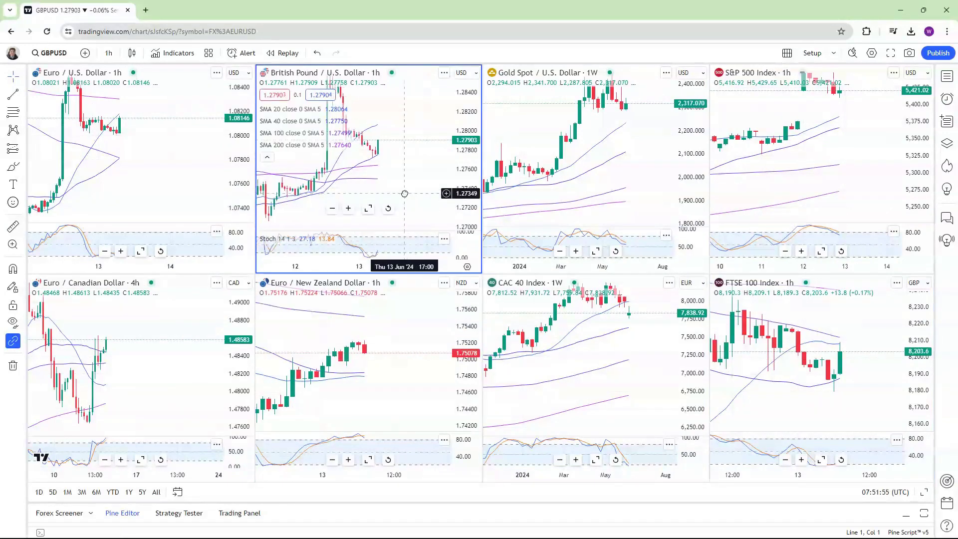
click(647, 385)
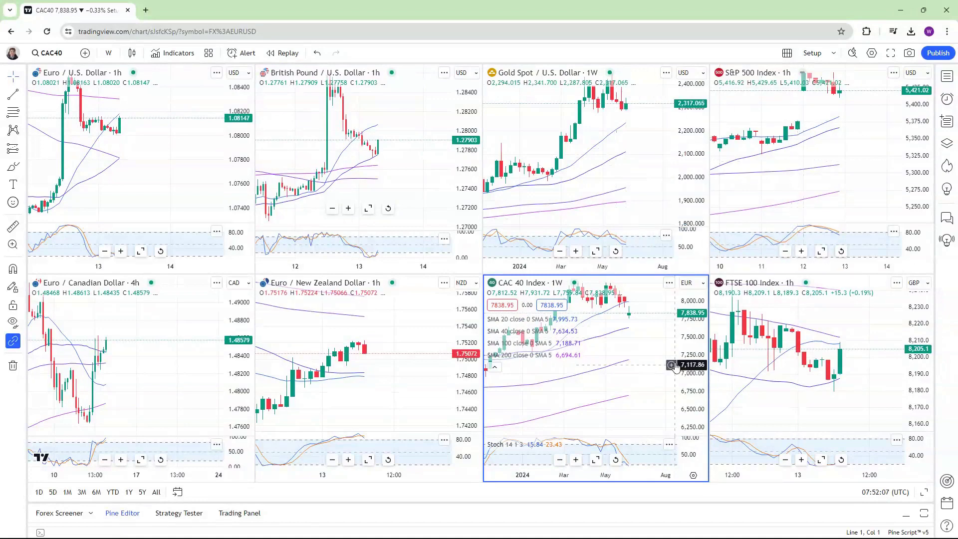
right_click(931, 83)
- Pick USOIL from the watchlist to chart WTI crude oil CFDs weekly, then close the watchlist
click(946, 79)
scroll(848, 247, down, 5)
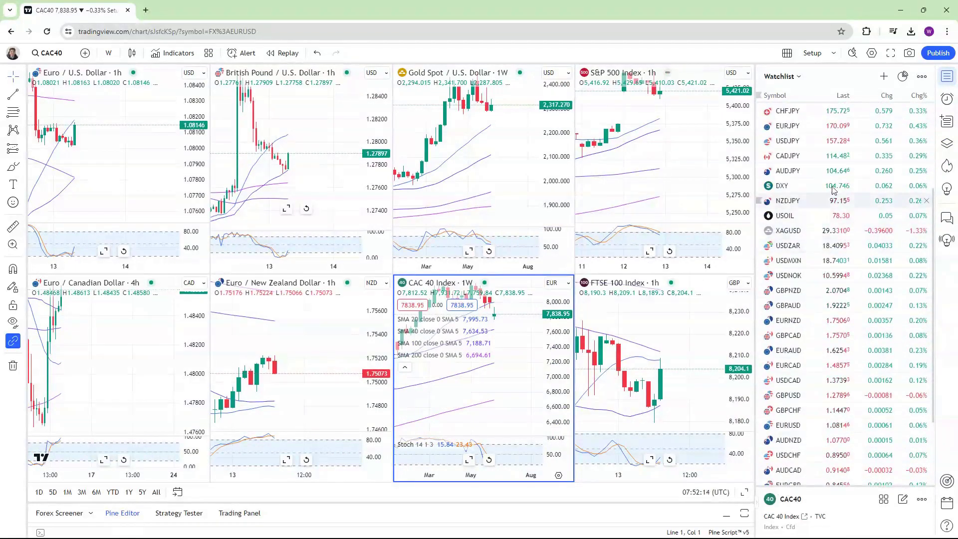
scroll(838, 175, up, 2)
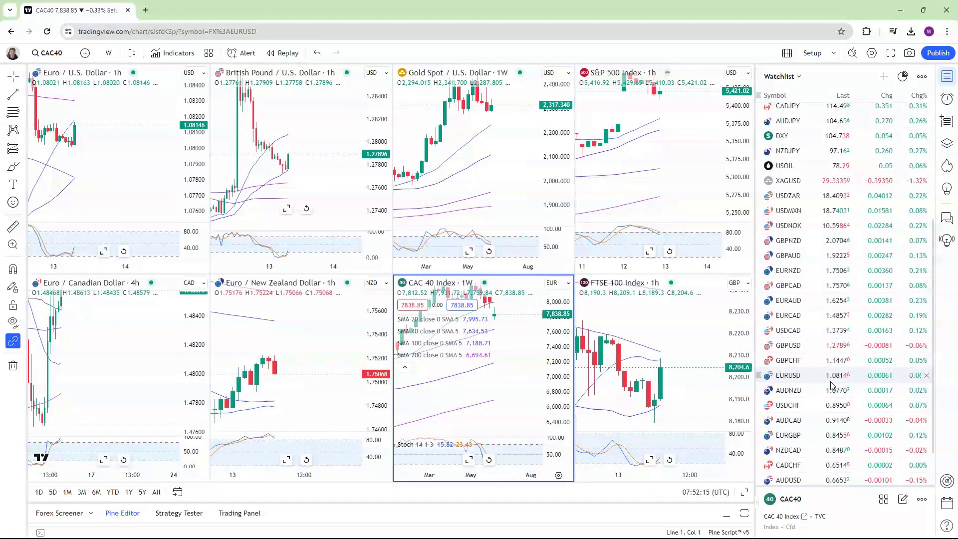
click(824, 173)
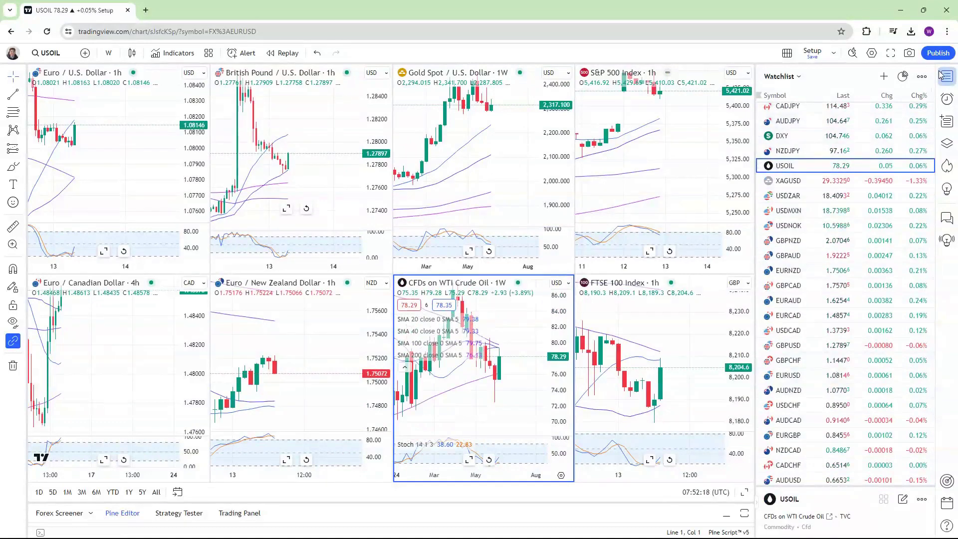
click(943, 76)
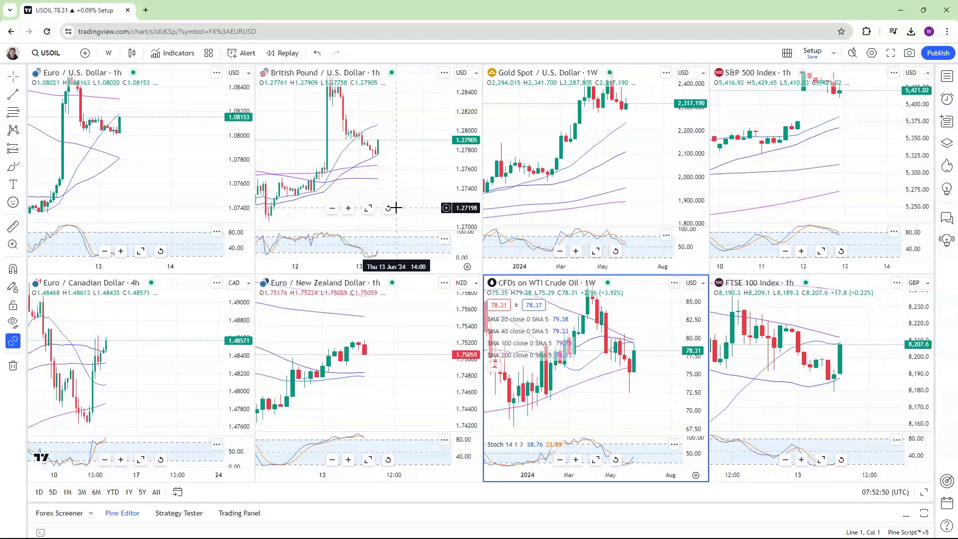
click(155, 189)
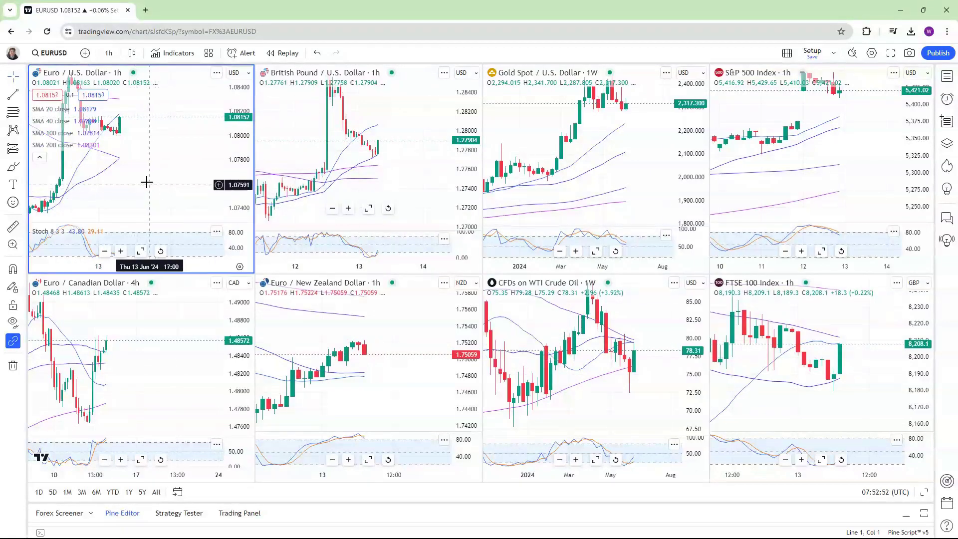
drag(155, 178, 188, 165)
click(396, 188)
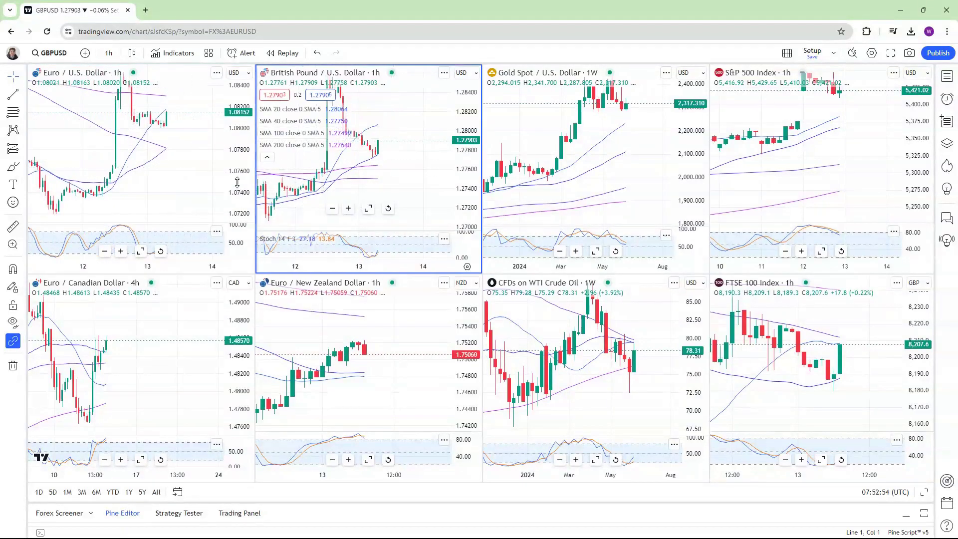
click(167, 324)
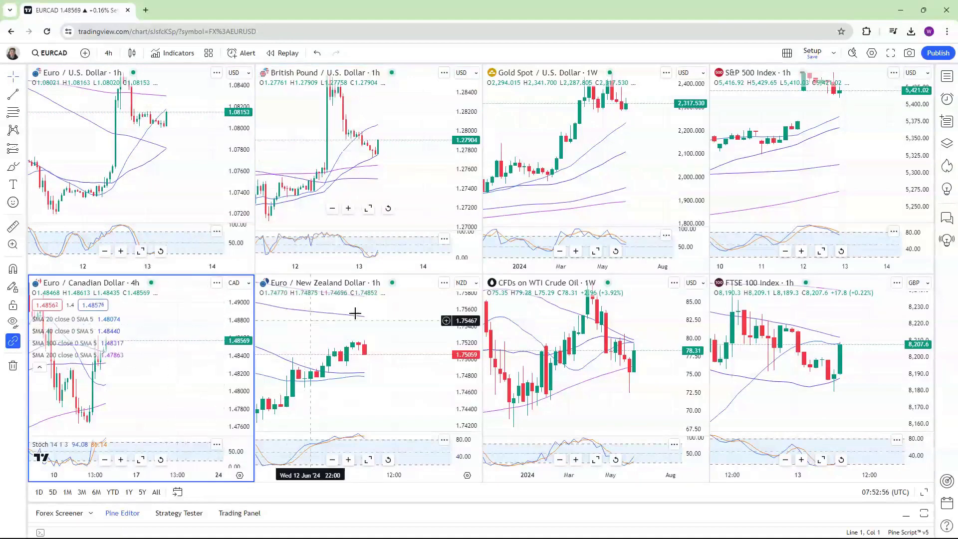
click(368, 336)
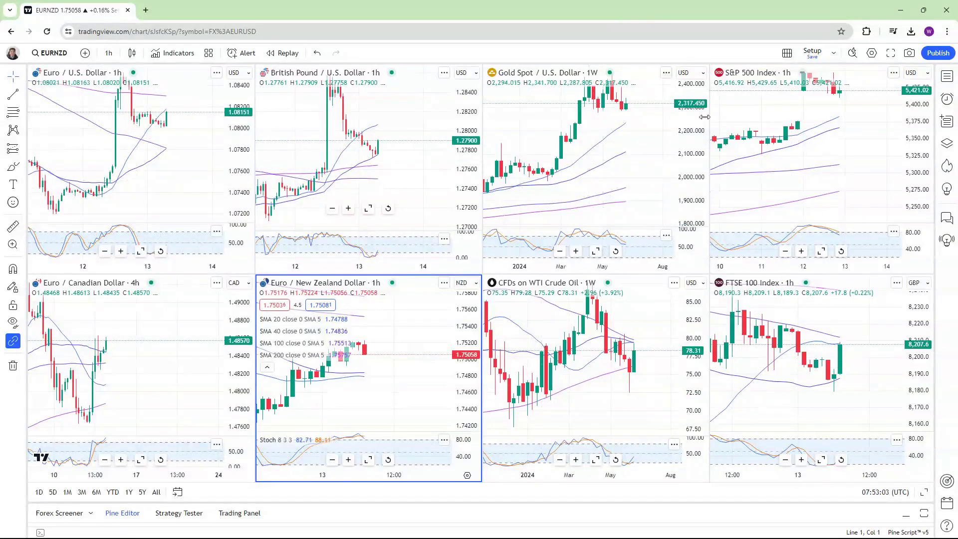
click(650, 140)
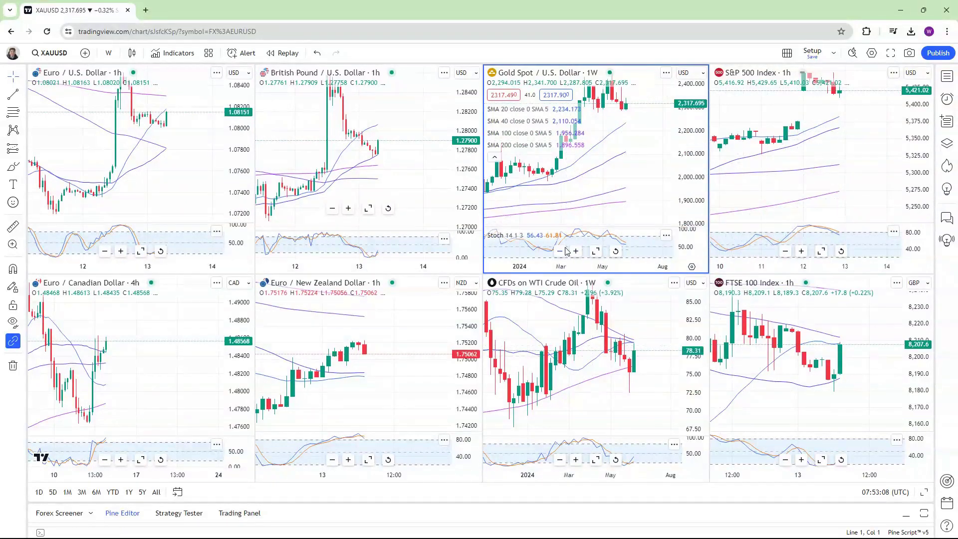
drag(638, 164, 621, 157)
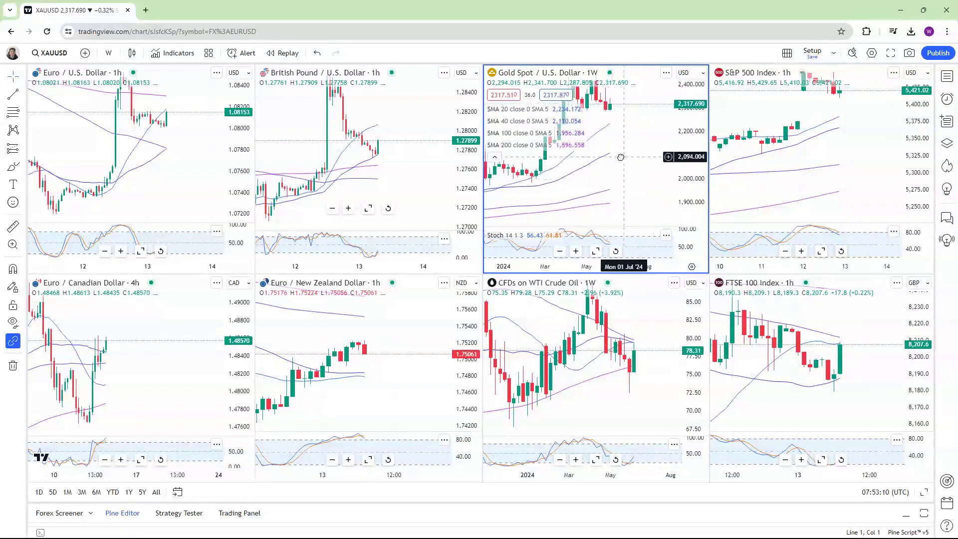
click(408, 160)
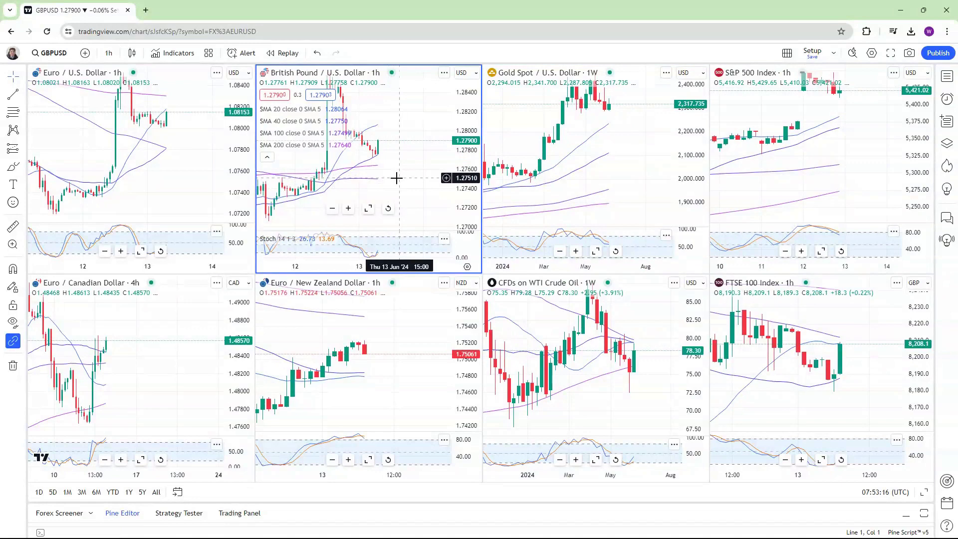
scroll(627, 298, down, 3)
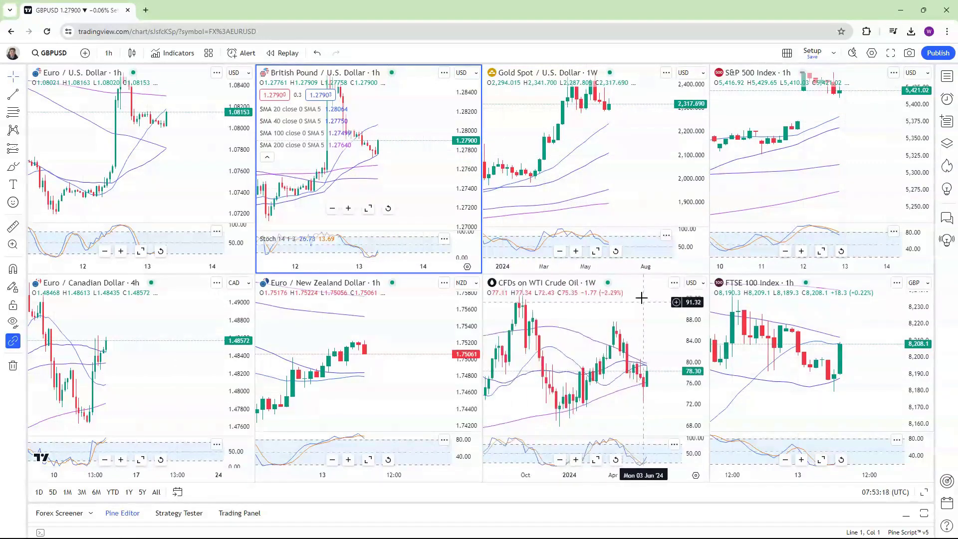
click(643, 333)
click(664, 198)
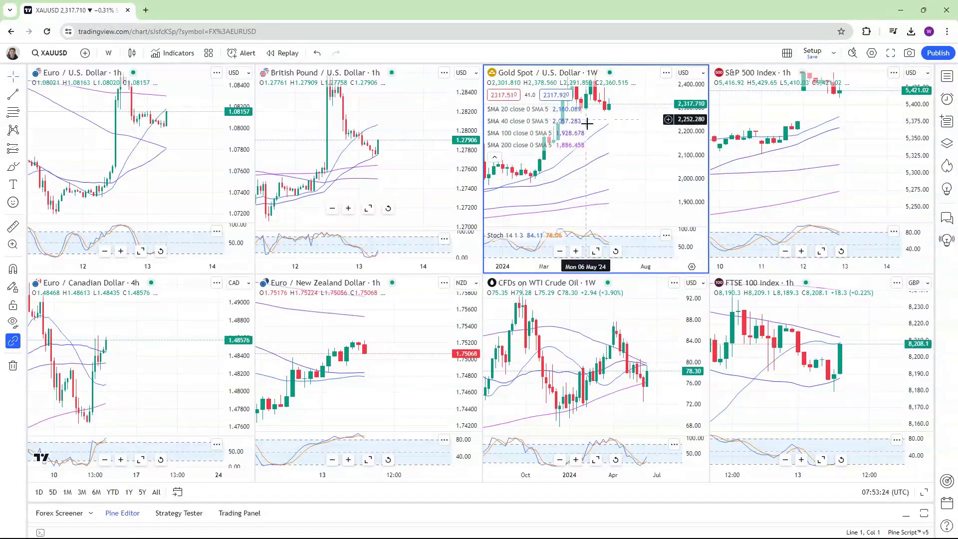
scroll(629, 146, right, 1)
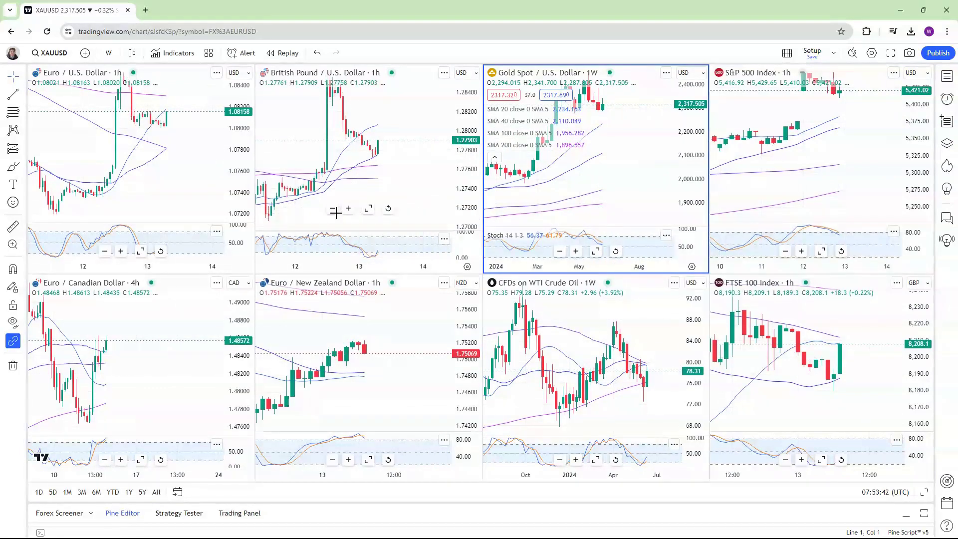
mouse_move(526, 532)
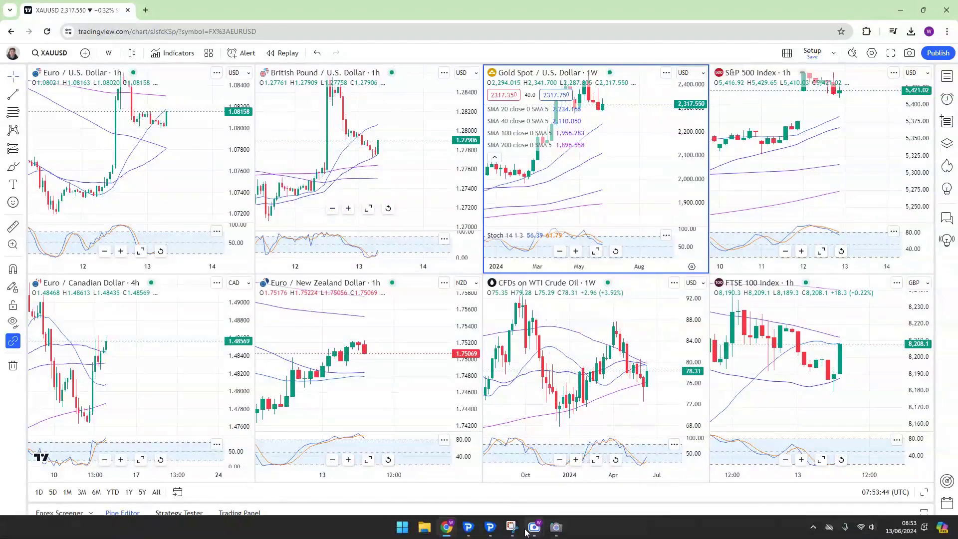